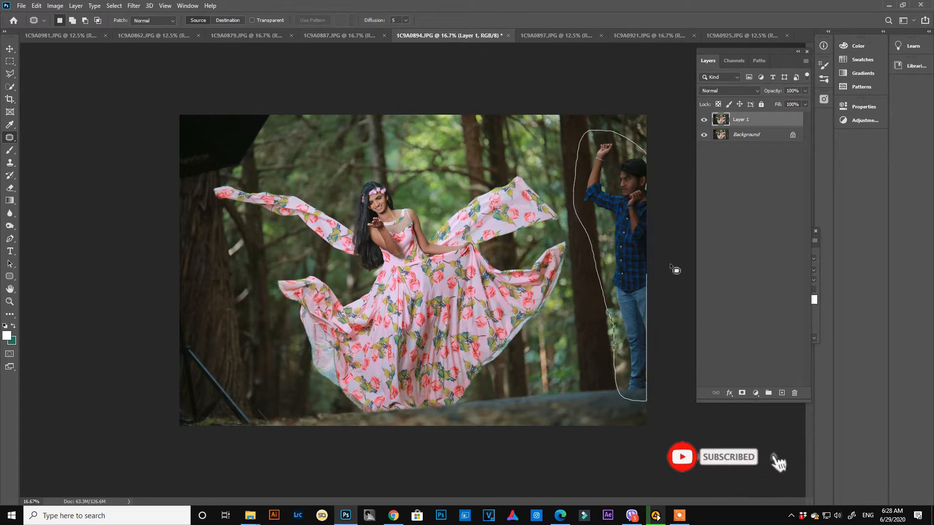
- Remove the man, the dark overhead equipment and the light stand from Layer 1 with a Content-Aware fill, and clear the selection
{"action": "left_click_drag", "start_coordinate": [664, 161], "coordinate": [664, 160]}
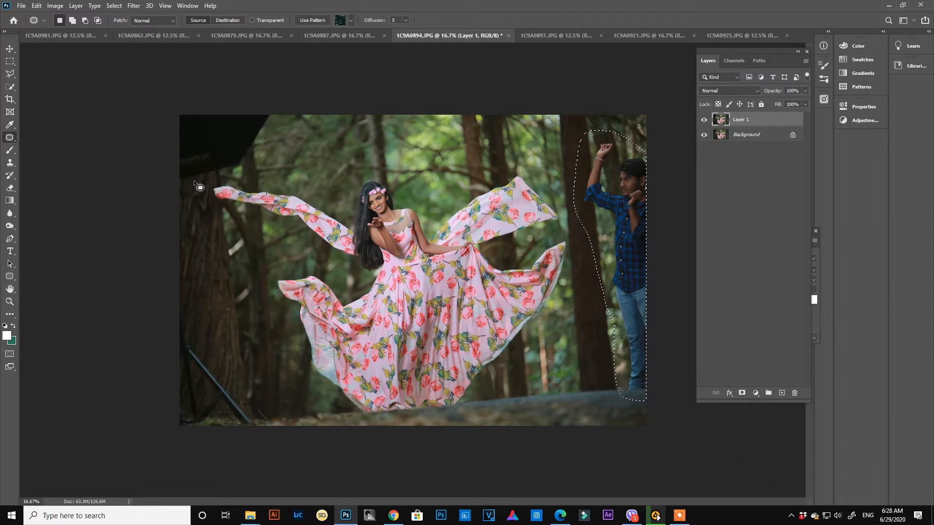
{"action": "left_click_drag", "start_coordinate": [177, 188], "coordinate": [238, 172]}
{"action": "mouse_move", "coordinate": [274, 105]}
{"action": "left_mouse_down"}
{"action": "mouse_move", "coordinate": [233, 94]}
{"action": "mouse_move", "coordinate": [172, 109]}
{"action": "mouse_move", "coordinate": [171, 204]}
{"action": "left_mouse_up"}
{"action": "mouse_move", "coordinate": [180, 312]}
{"action": "left_mouse_down"}
{"action": "mouse_move", "coordinate": [227, 372]}
{"action": "mouse_move", "coordinate": [252, 440]}
{"action": "mouse_move", "coordinate": [213, 444]}
{"action": "mouse_move", "coordinate": [172, 432]}
{"action": "mouse_move", "coordinate": [171, 312]}
{"action": "left_mouse_up"}
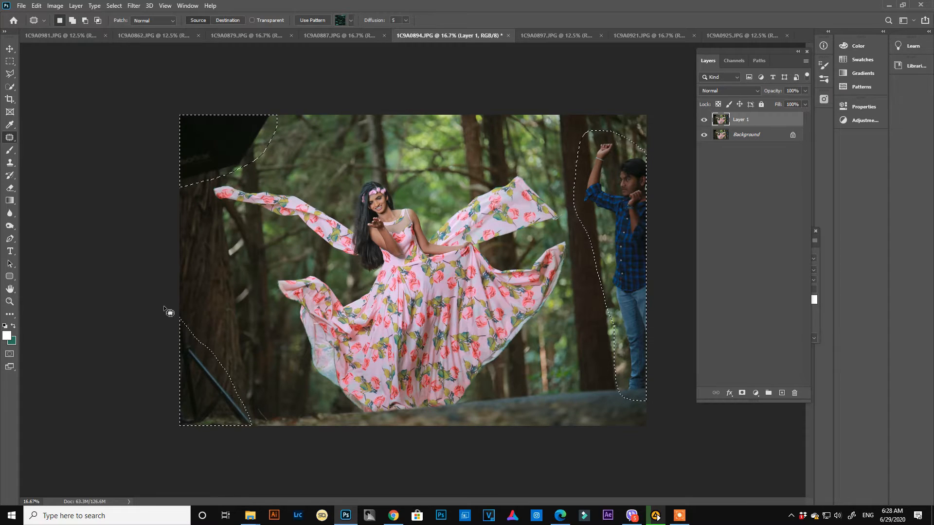
{"action": "key", "text": "shift+F5"}
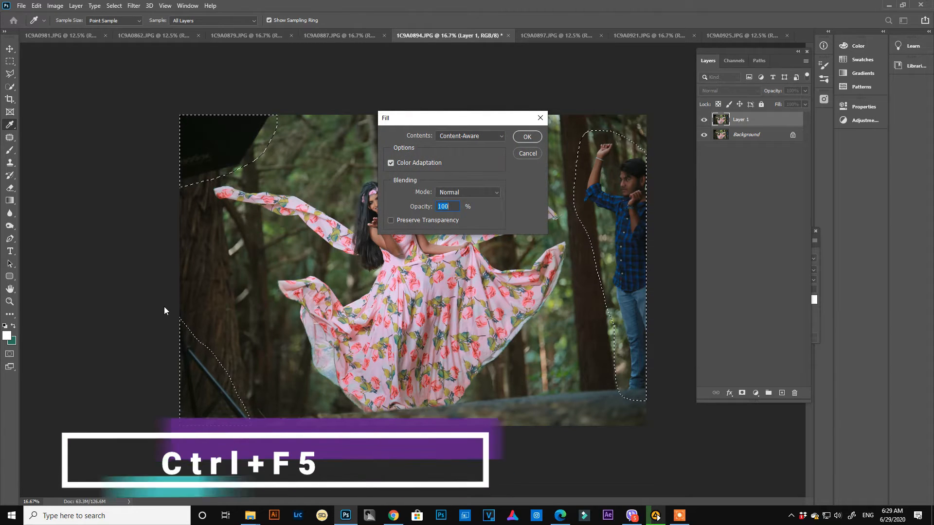
{"action": "key", "text": "Return"}
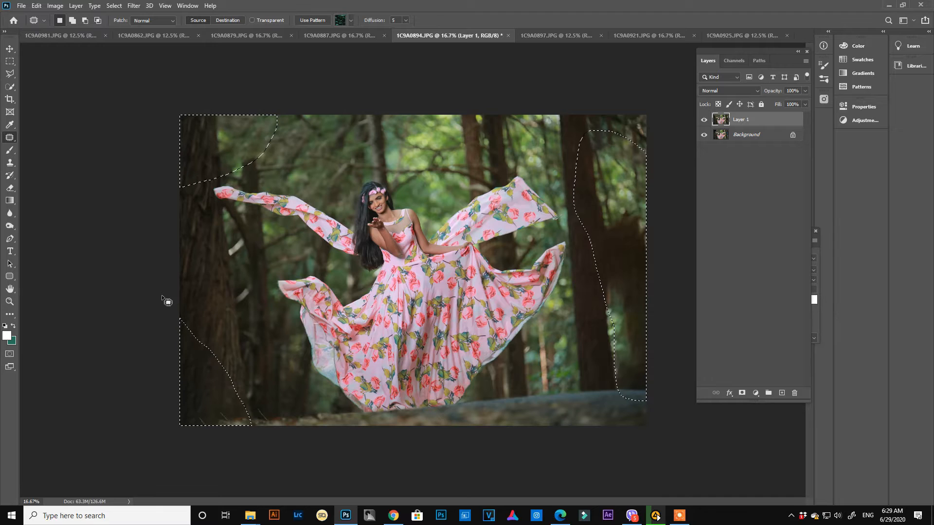
{"action": "key", "text": "ctrl+d"}
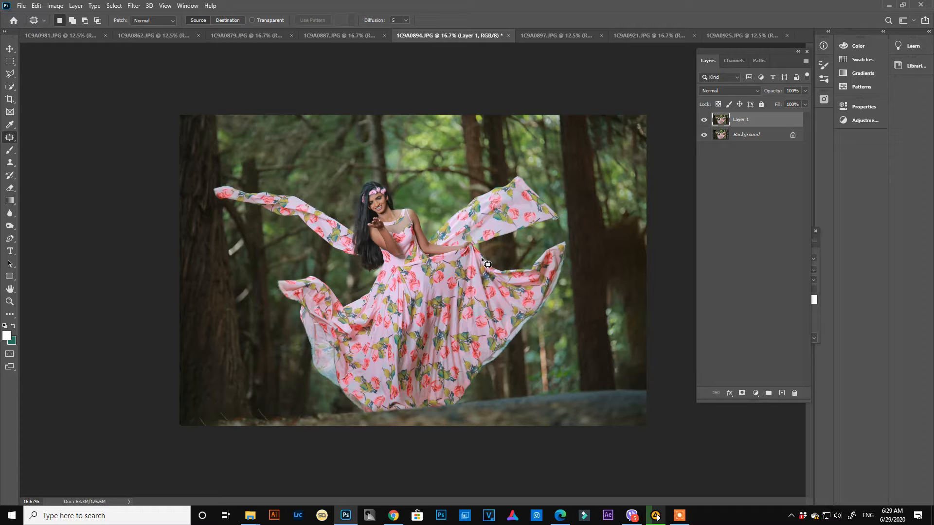
- Duplicate Layer 1 and open the Camera Raw Filter on the copy
{"action": "key", "text": "ctrl+j"}
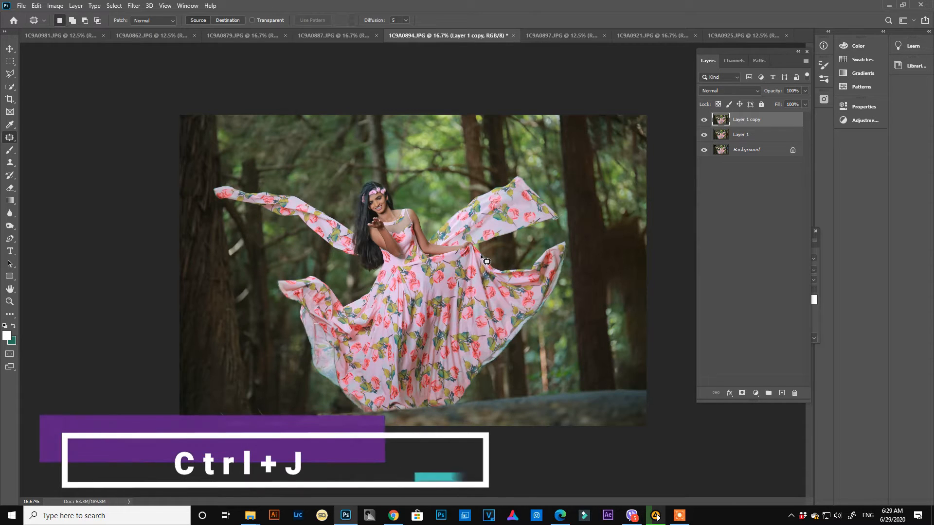
{"action": "key", "text": "alt+Tab"}
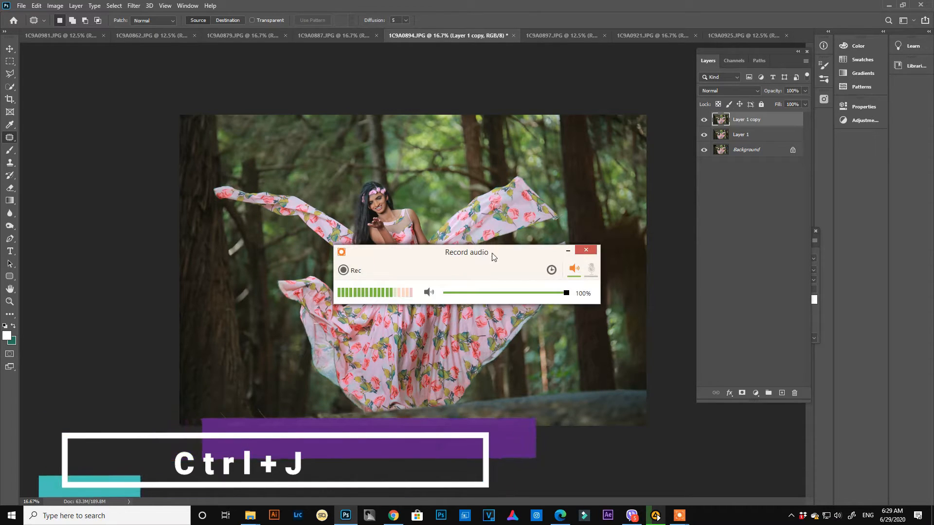
{"action": "left_click", "coordinate": [567, 251]}
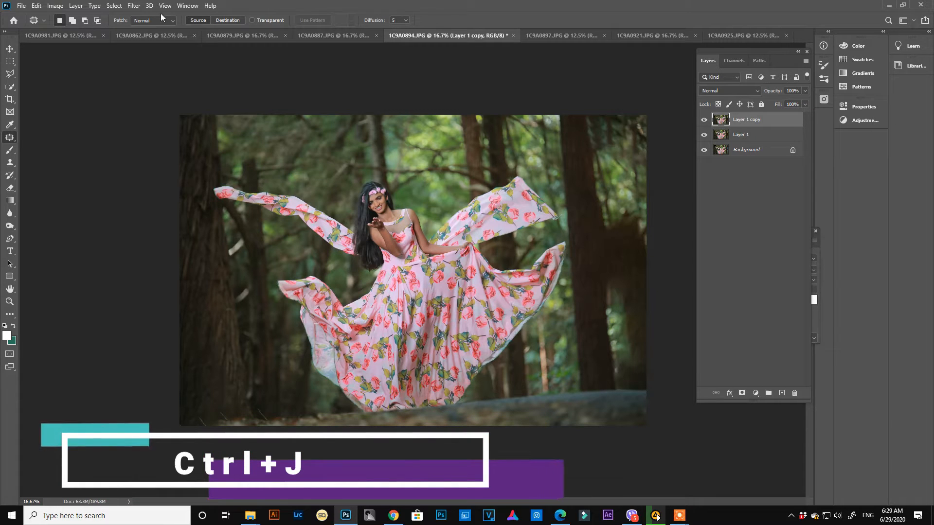
{"action": "left_click", "coordinate": [136, 6]}
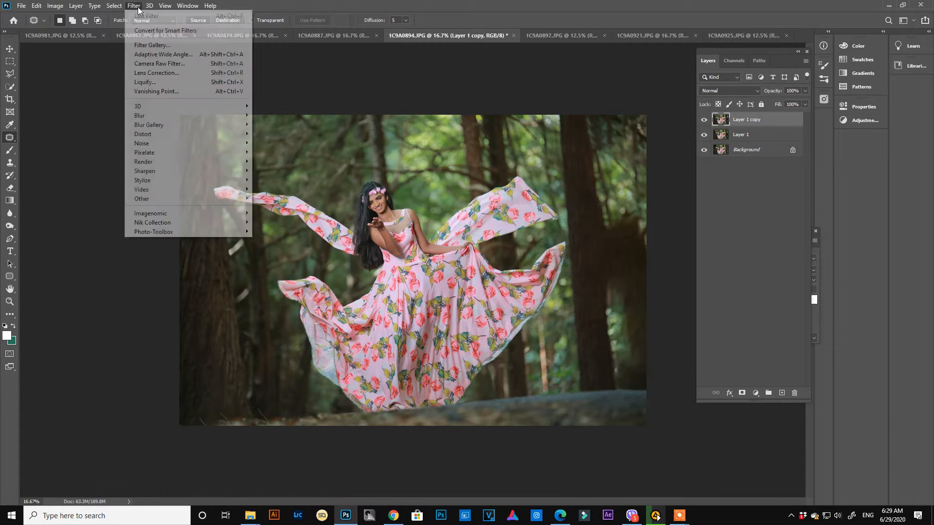
{"action": "left_click", "coordinate": [153, 63]}
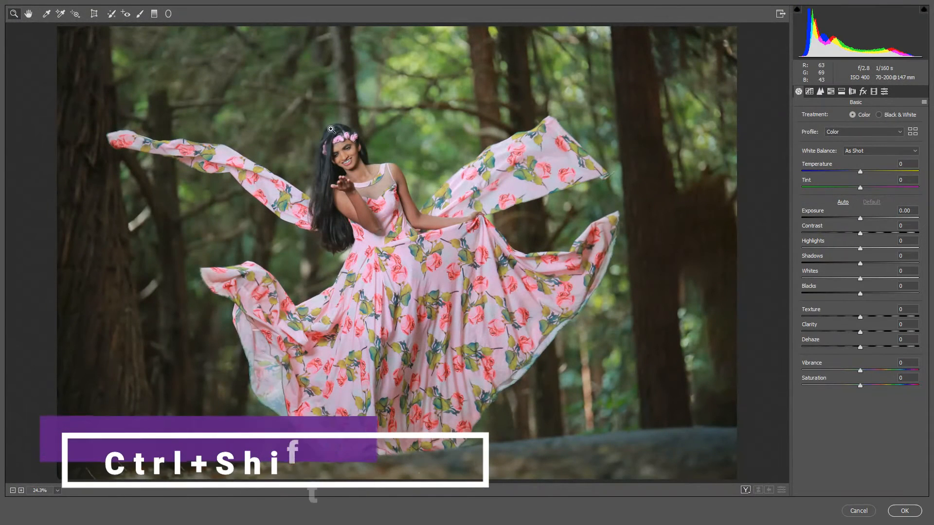
- Apply Auto tone and set Exposure +0.30, Highlights -77, Shadows +74, Whites -19, Blacks -19, Vibrance +21 and Saturation -8
{"action": "left_click", "coordinate": [842, 202]}
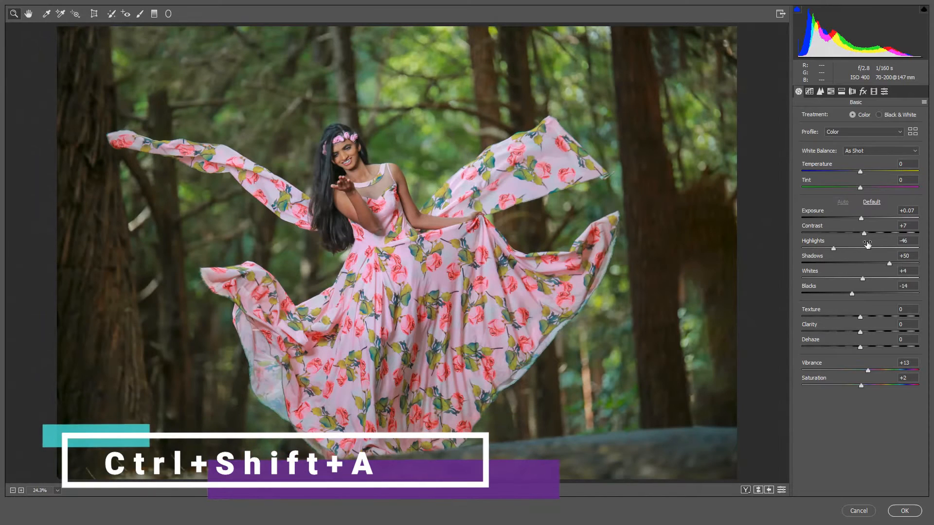
{"action": "left_click_drag", "start_coordinate": [834, 250], "coordinate": [815, 250]}
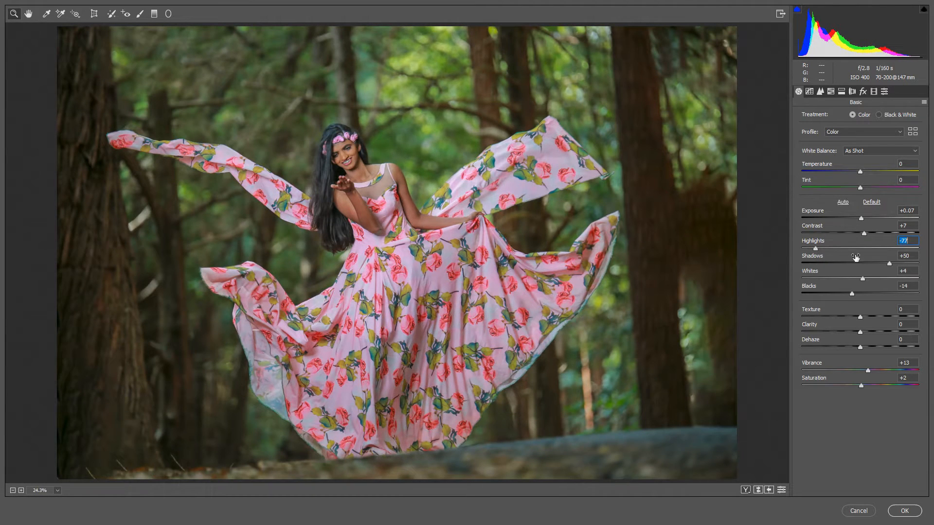
{"action": "left_click_drag", "start_coordinate": [888, 264], "coordinate": [849, 295]}
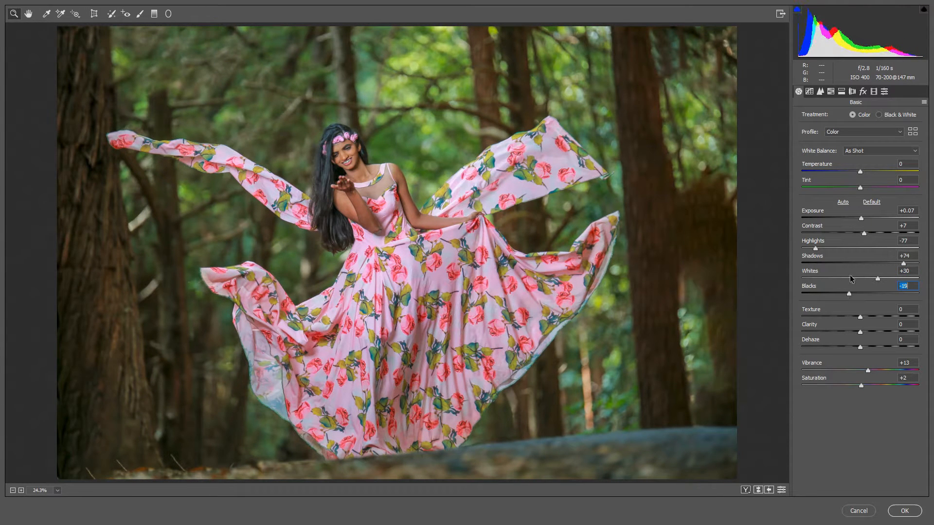
{"action": "left_click_drag", "start_coordinate": [861, 219], "coordinate": [865, 218]}
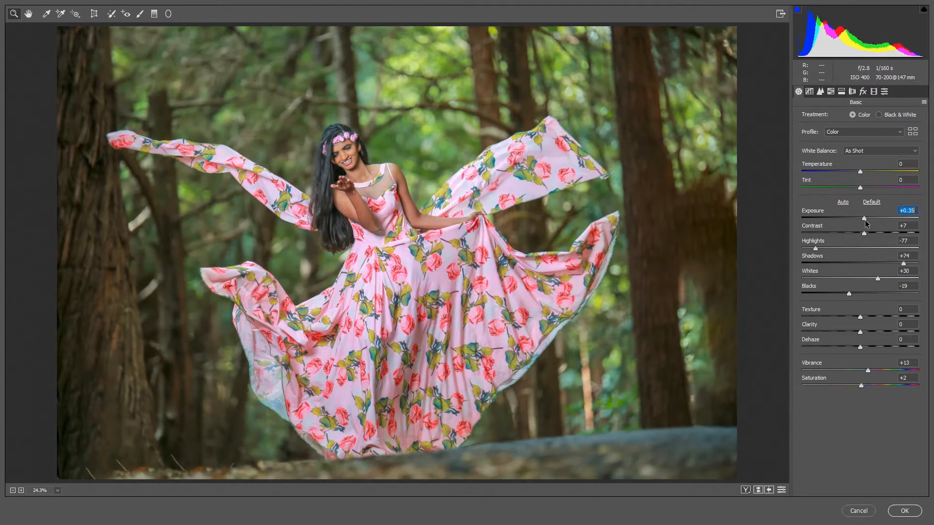
{"action": "left_click_drag", "start_coordinate": [878, 278], "coordinate": [848, 282]}
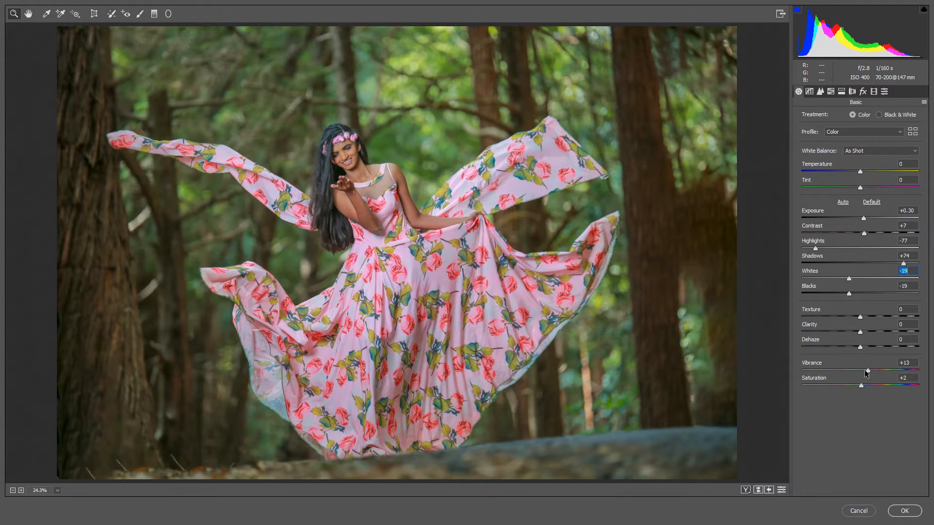
{"action": "left_click_drag", "start_coordinate": [859, 383], "coordinate": [870, 369]}
- Shape the RGB point curve into a faded S-curve with points at 122/130 and 30/38, raised highlights, and the white end at 251/230
{"action": "left_click", "coordinate": [810, 94]}
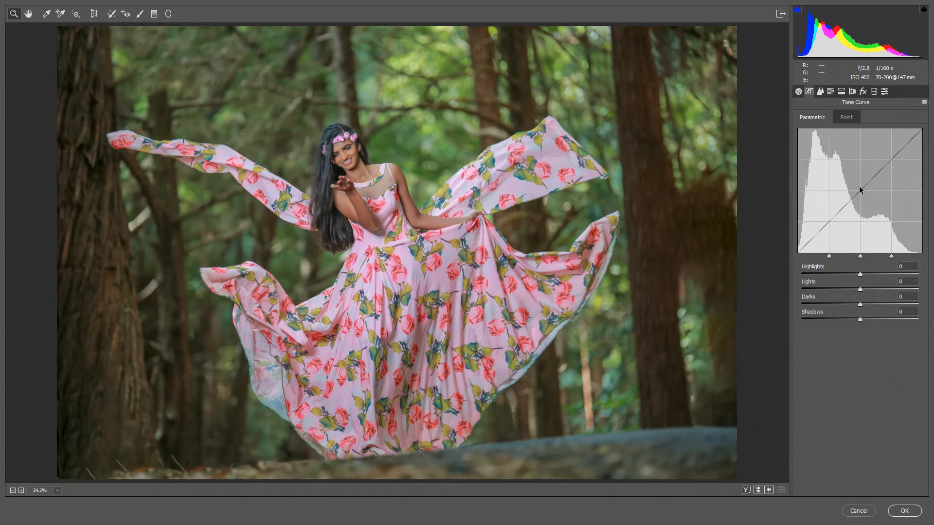
{"action": "left_click", "coordinate": [845, 119]}
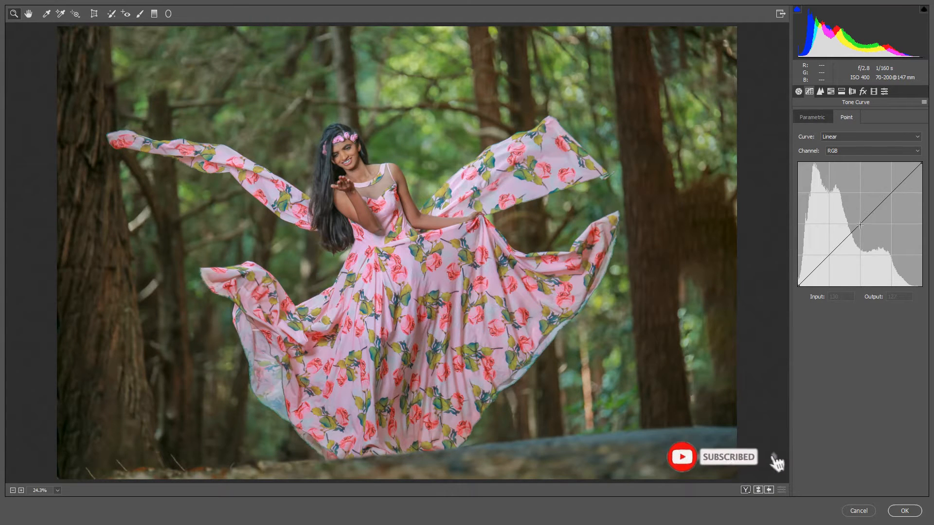
{"action": "left_click_drag", "start_coordinate": [862, 224], "coordinate": [857, 222]}
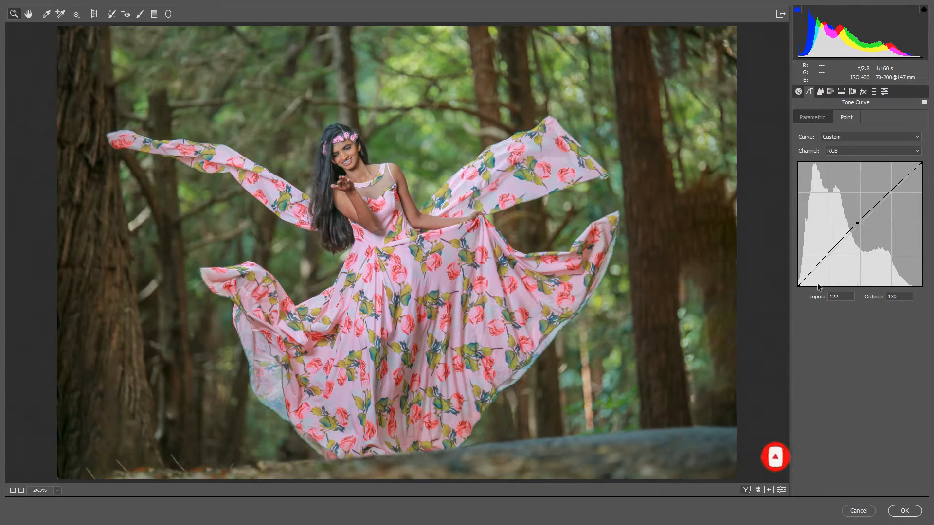
{"action": "left_click_drag", "start_coordinate": [799, 286], "coordinate": [812, 268]}
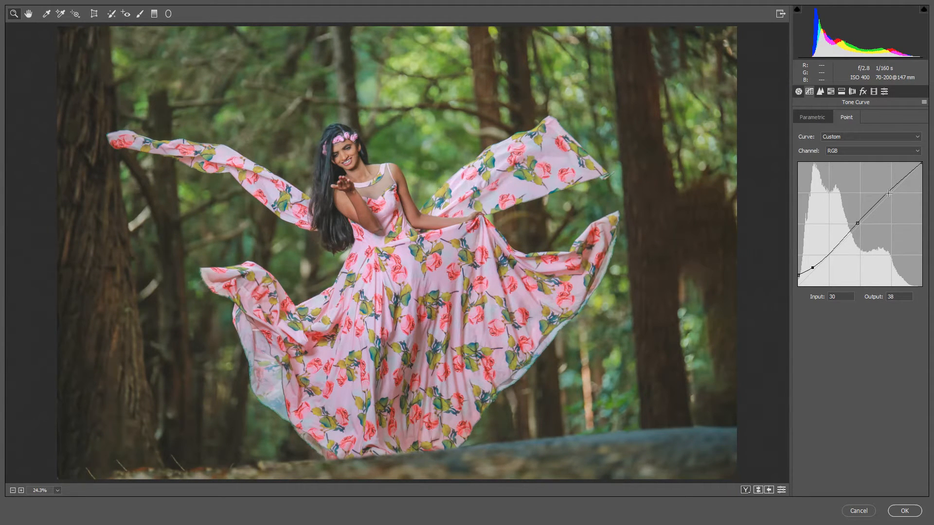
{"action": "left_click_drag", "start_coordinate": [888, 193], "coordinate": [921, 170]}
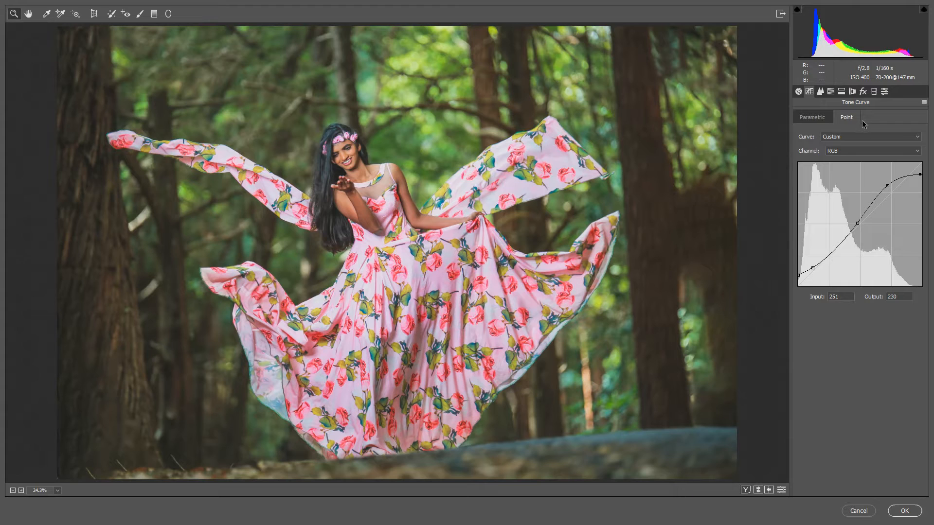
- Set the HSL hue to Yellows -100, Greens -100, Aquas -83, Purples +7 and Magentas +2, and lower Oranges slightly
{"action": "left_click", "coordinate": [831, 93]}
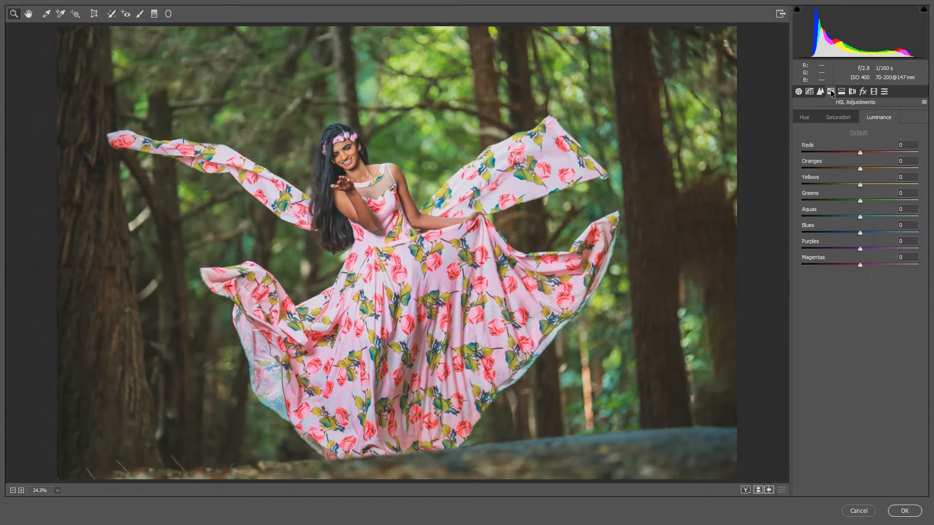
{"action": "left_click", "coordinate": [805, 118]}
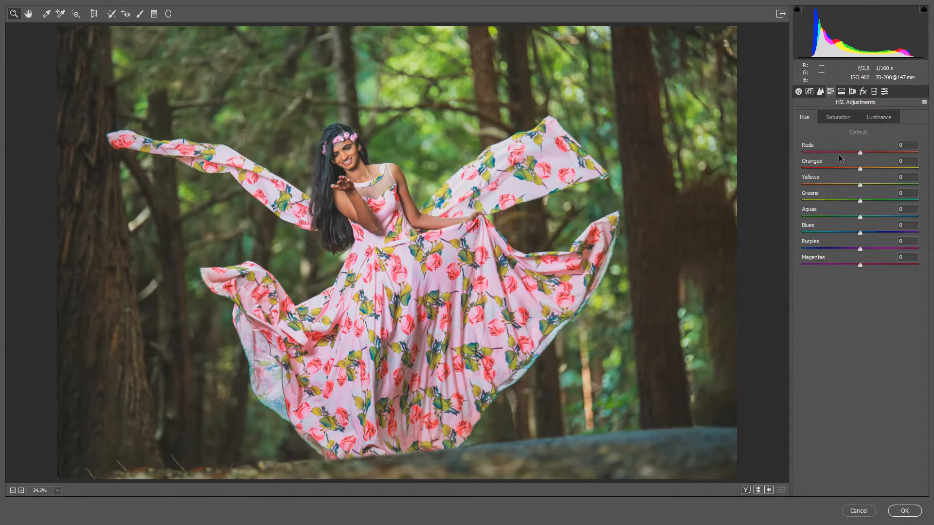
{"action": "left_click_drag", "start_coordinate": [859, 184], "coordinate": [788, 190]}
{"action": "left_click_drag", "start_coordinate": [860, 201], "coordinate": [776, 203]}
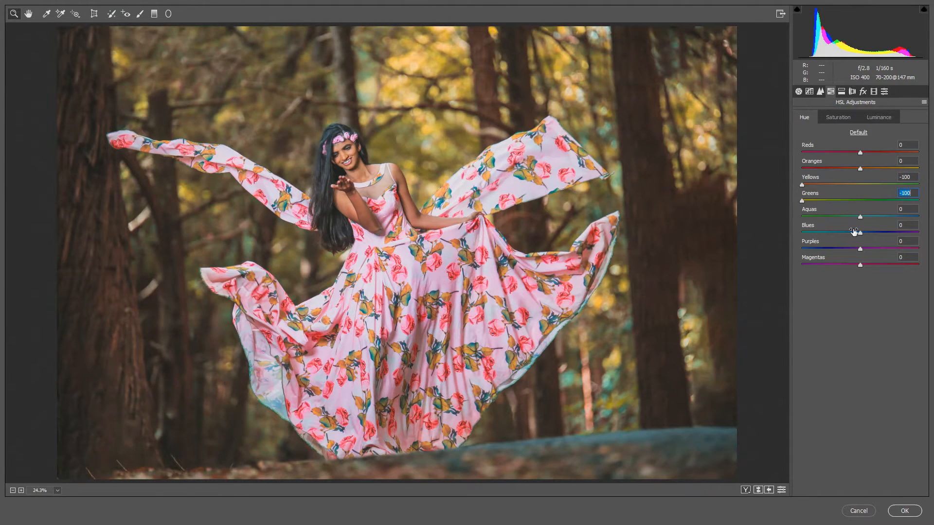
{"action": "left_click_drag", "start_coordinate": [861, 217], "coordinate": [810, 218]}
{"action": "left_click_drag", "start_coordinate": [859, 264], "coordinate": [869, 246]}
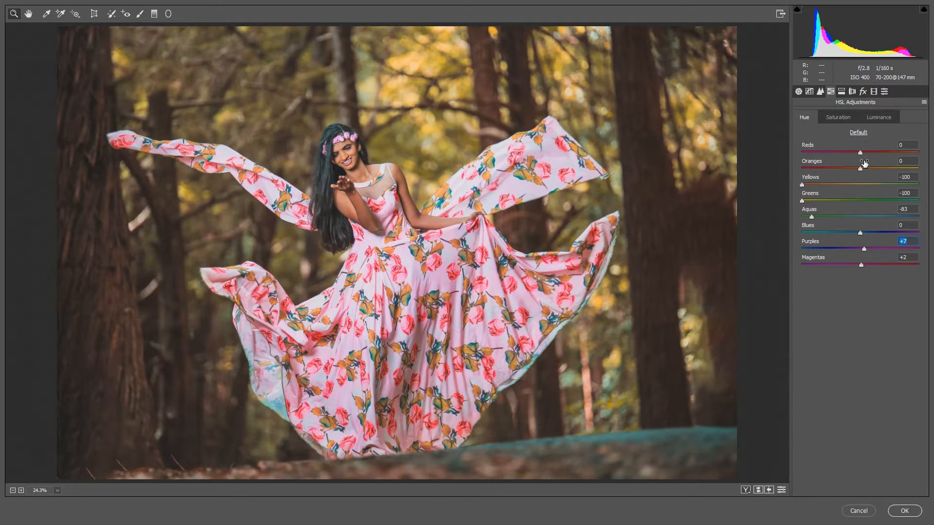
{"action": "left_click_drag", "start_coordinate": [860, 169], "coordinate": [857, 169]}
- Reduce the HSL saturation to Yellows -80, Greens -57, Aquas -56 and Oranges -17
{"action": "left_click", "coordinate": [843, 121]}
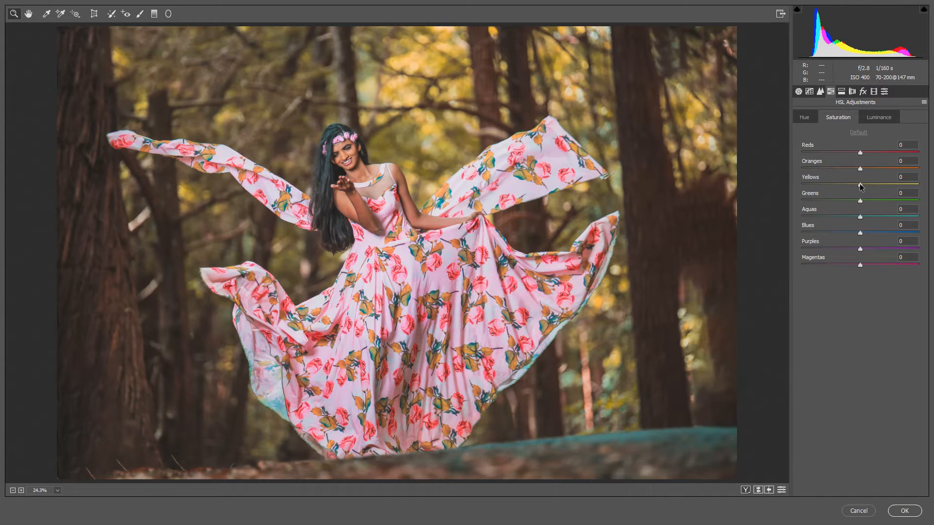
{"action": "left_click_drag", "start_coordinate": [861, 186], "coordinate": [827, 219]}
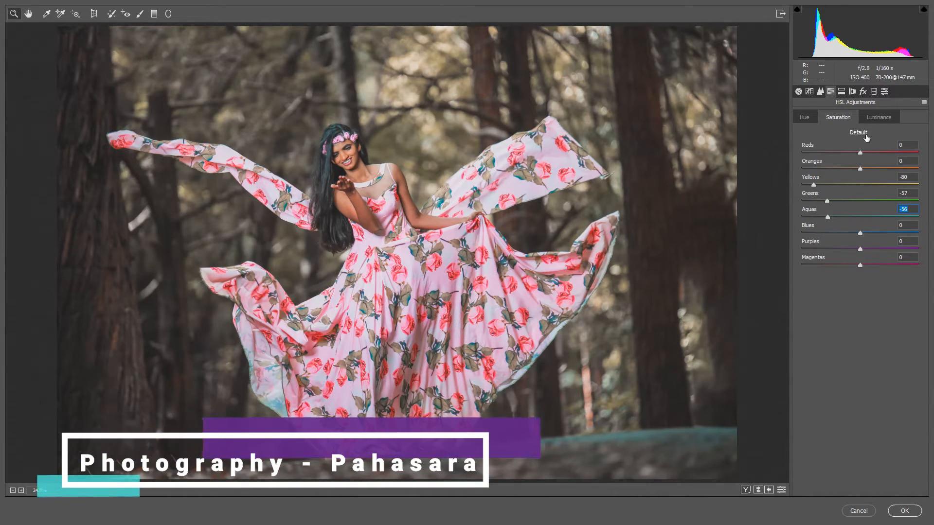
{"action": "left_click_drag", "start_coordinate": [860, 170], "coordinate": [851, 169]}
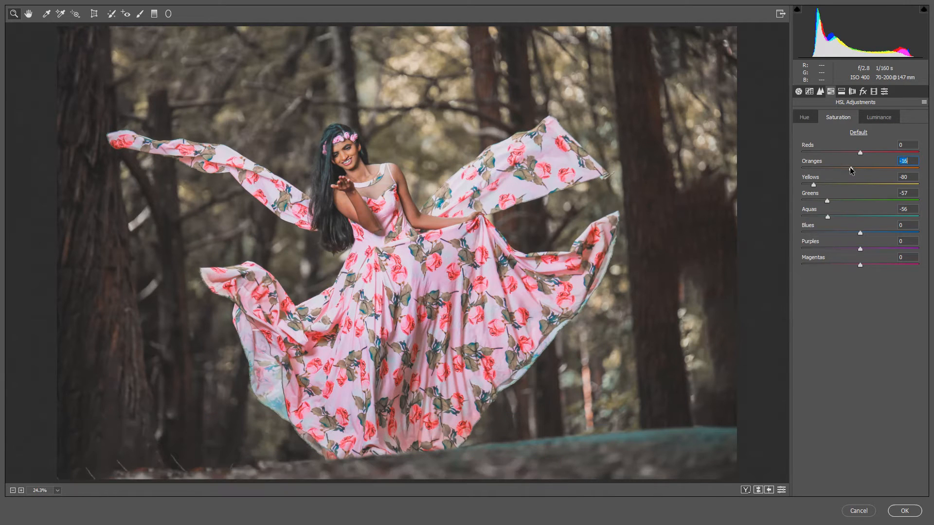
- Raise the HSL luminance of the Oranges to about +25
{"action": "left_click", "coordinate": [880, 119]}
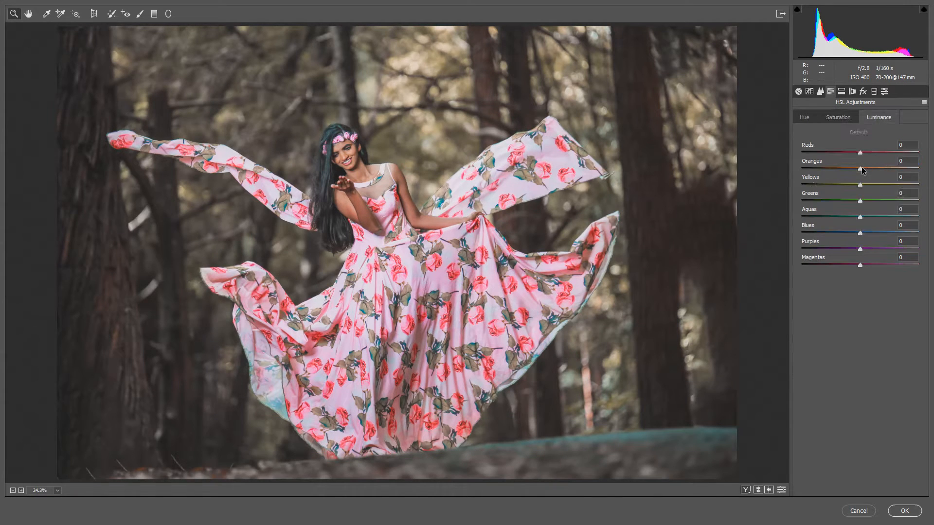
{"action": "key", "text": "shift+Up"}
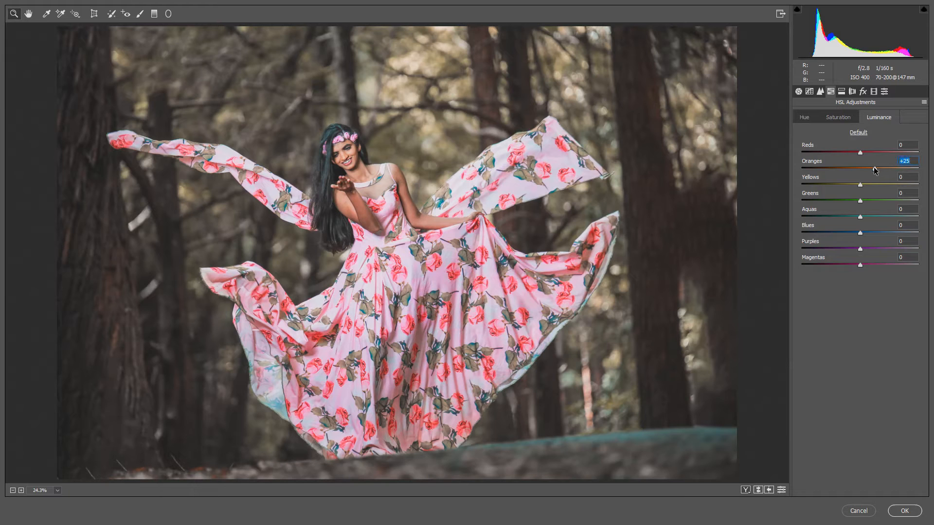
{"action": "left_click_drag", "start_coordinate": [877, 171], "coordinate": [873, 167]}
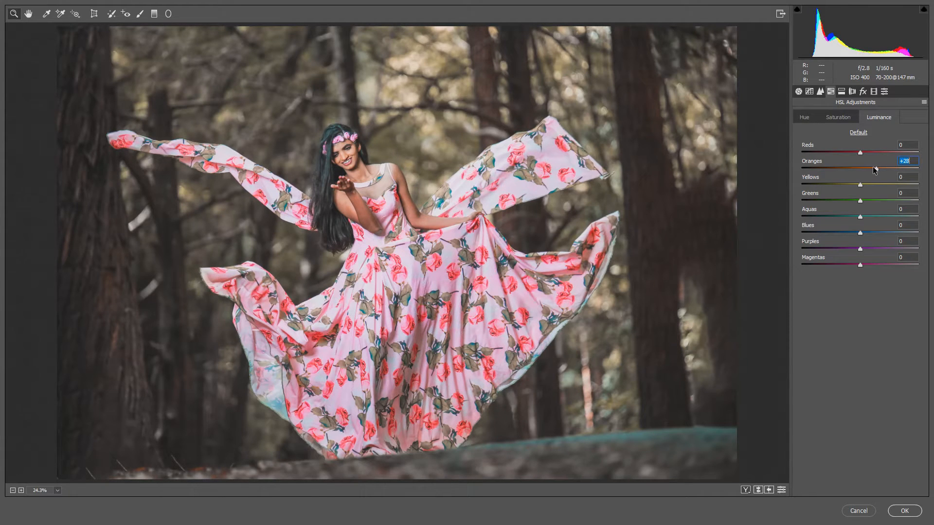
- Set the HSL saturation of the Blues to -39 and adjust the saturation of the Magentas and Purples
{"action": "left_click", "coordinate": [849, 119]}
{"action": "left_click_drag", "start_coordinate": [860, 232], "coordinate": [838, 233]}
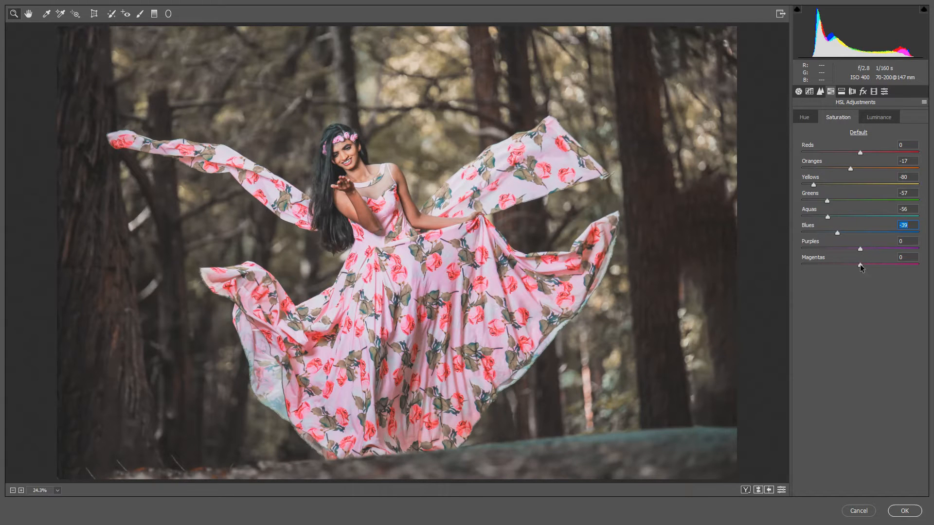
{"action": "left_click_drag", "start_coordinate": [860, 264], "coordinate": [870, 248]}
{"action": "left_click", "coordinate": [859, 249]}
- Set noise reduction Luminance to 18 and Luminance Contrast to 12, with sharpening Amount 3 and Masking 18
{"action": "left_click", "coordinate": [820, 92]}
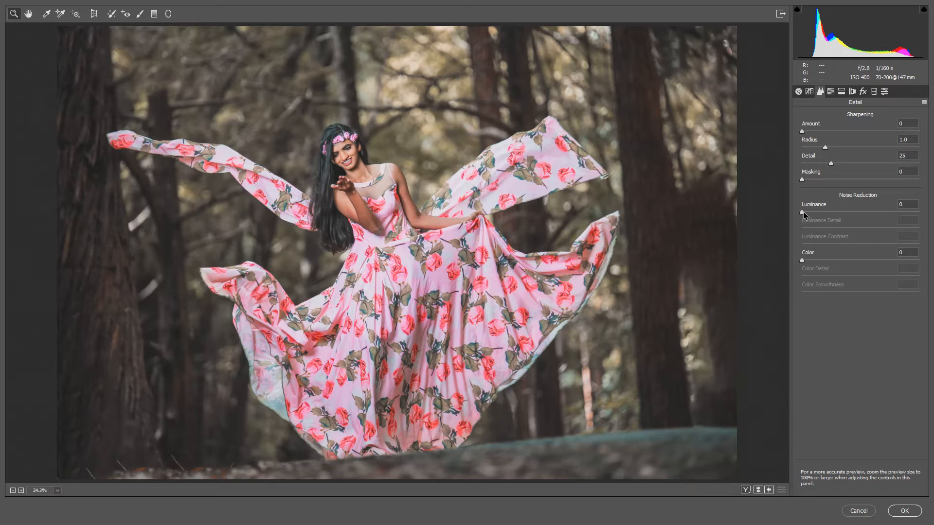
{"action": "left_click_drag", "start_coordinate": [802, 212], "coordinate": [823, 211]}
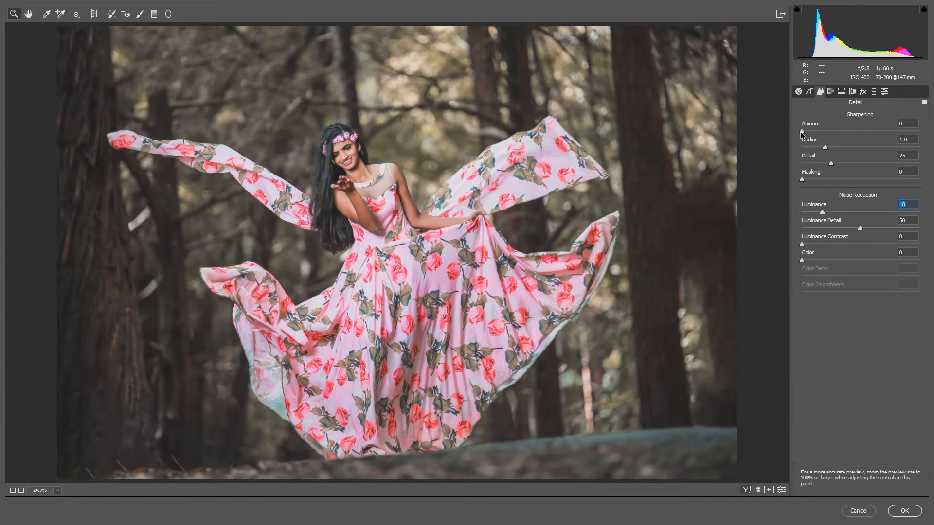
{"action": "left_click_drag", "start_coordinate": [801, 131], "coordinate": [804, 131]}
{"action": "left_click_drag", "start_coordinate": [801, 243], "coordinate": [816, 243]}
{"action": "left_click_drag", "start_coordinate": [802, 179], "coordinate": [835, 179]}
- Set Split Toning shadows to Hue 33 and Saturation 9, and highlights to Hue about 188 with a slight saturation
{"action": "left_click", "coordinate": [841, 92]}
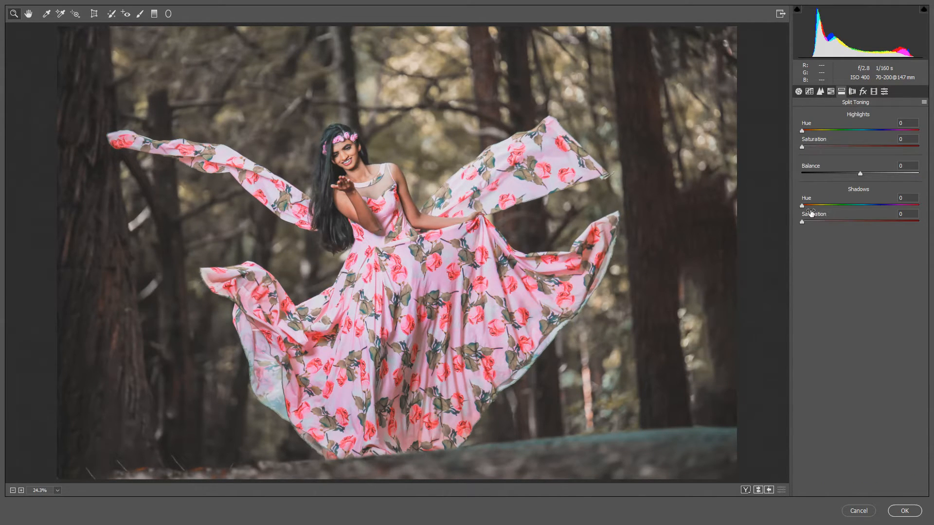
{"action": "left_click_drag", "start_coordinate": [804, 206], "coordinate": [812, 206]}
{"action": "left_click_drag", "start_coordinate": [802, 222], "coordinate": [819, 221]}
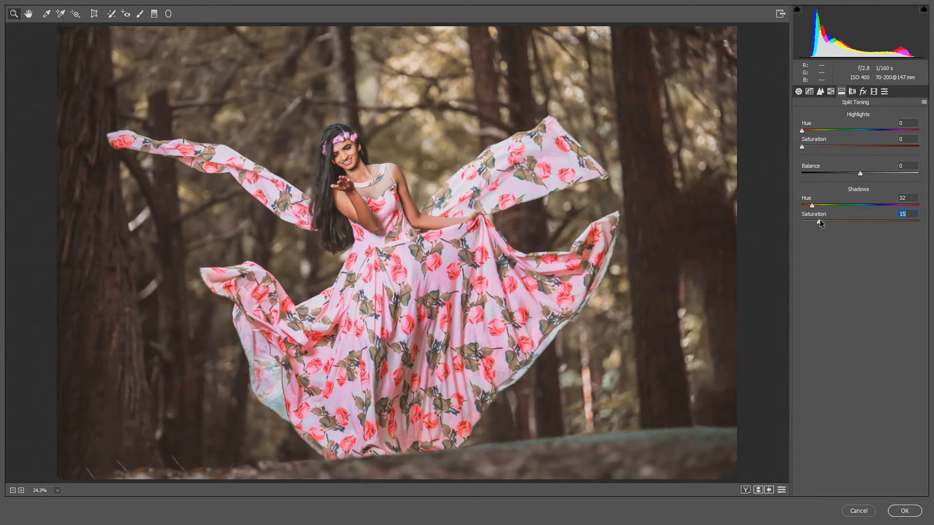
{"action": "left_click_drag", "start_coordinate": [815, 219], "coordinate": [807, 203]}
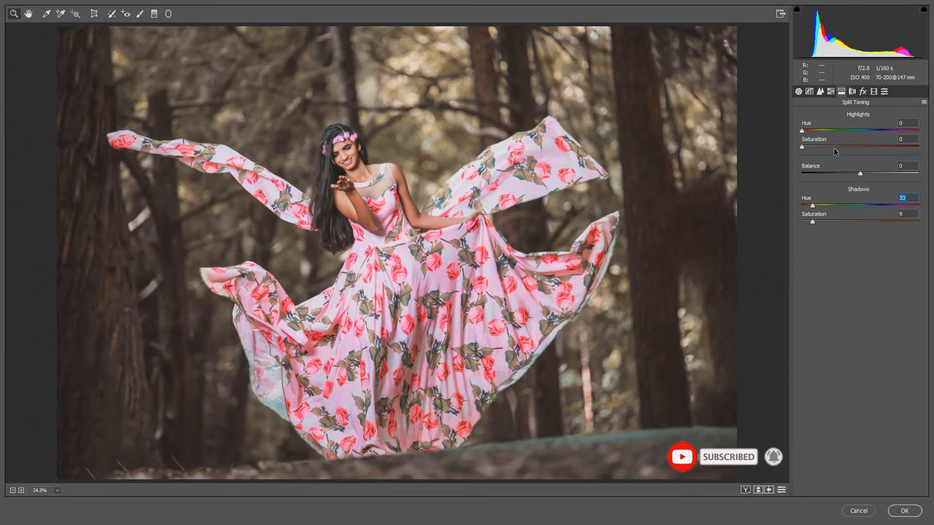
{"action": "left_click_drag", "start_coordinate": [803, 132], "coordinate": [865, 136]}
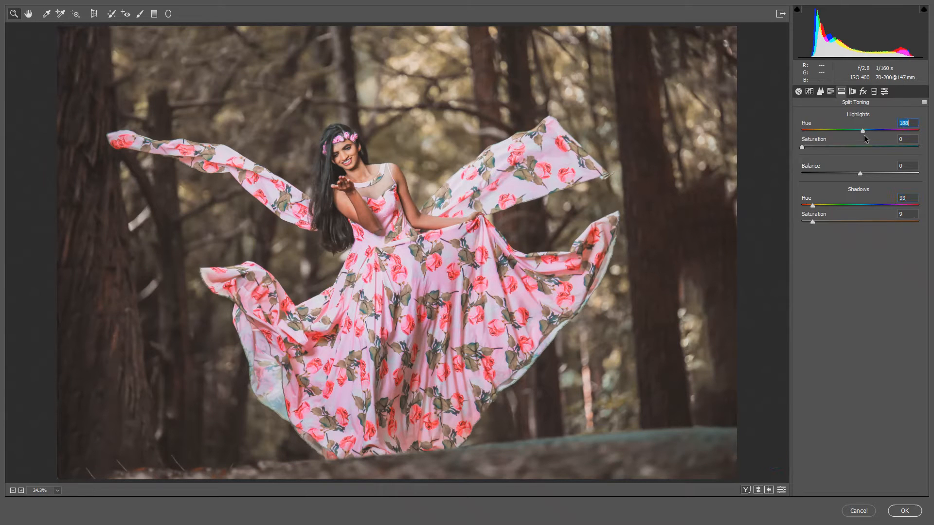
{"action": "mouse_move", "coordinate": [802, 147]}
{"action": "left_mouse_down"}
{"action": "mouse_move", "coordinate": [818, 147]}
{"action": "mouse_move", "coordinate": [807, 149]}
{"action": "left_mouse_up"}
- Add a post-crop vignette with Amount -27, Feather 71 and Highlights 29, and apply the Camera Raw adjustments
{"action": "left_click", "coordinate": [852, 91]}
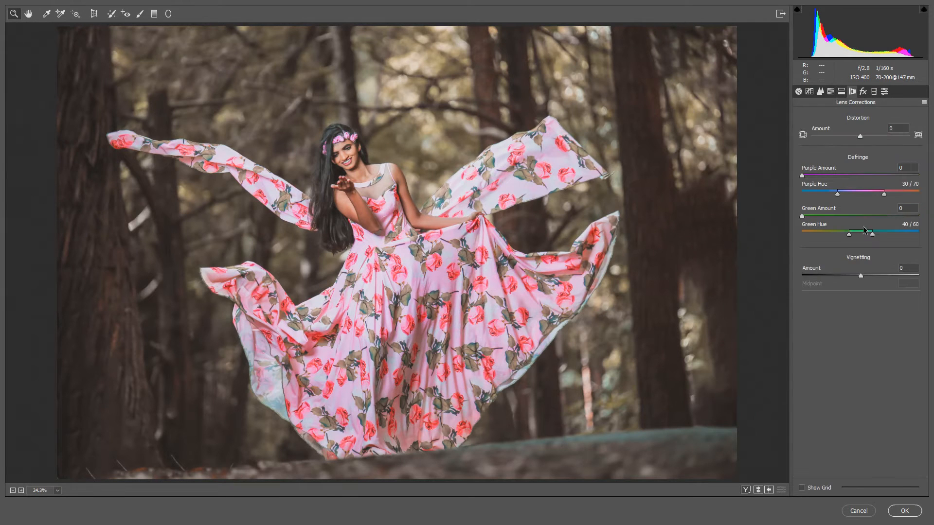
{"action": "left_click", "coordinate": [863, 92]}
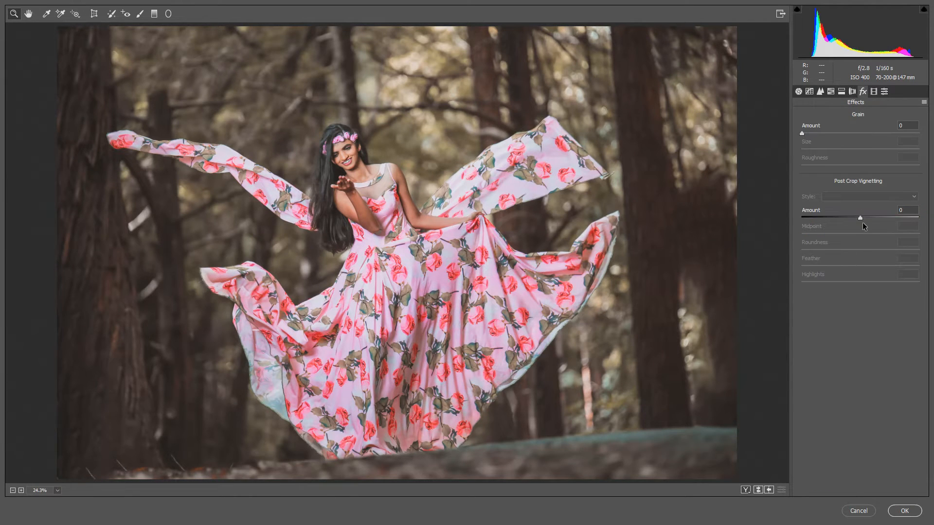
{"action": "left_click_drag", "start_coordinate": [859, 219], "coordinate": [844, 218]}
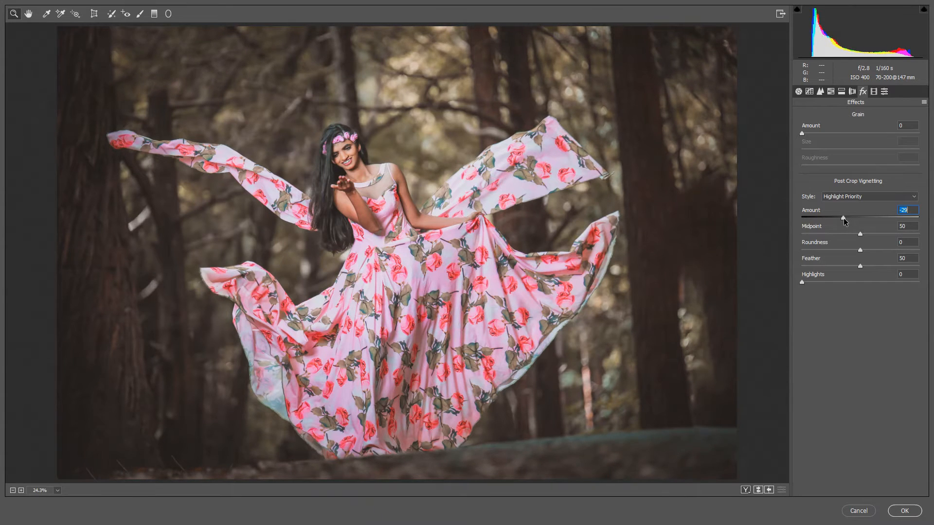
{"action": "left_click_drag", "start_coordinate": [843, 219], "coordinate": [844, 218]}
{"action": "left_click_drag", "start_coordinate": [861, 265], "coordinate": [884, 265]}
{"action": "left_click_drag", "start_coordinate": [802, 282], "coordinate": [836, 281]}
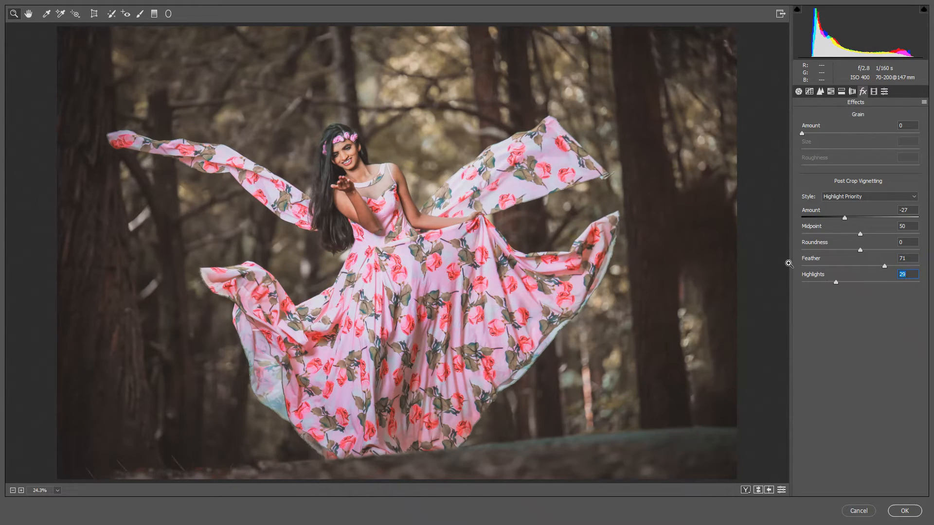
{"action": "left_click", "coordinate": [906, 510]}
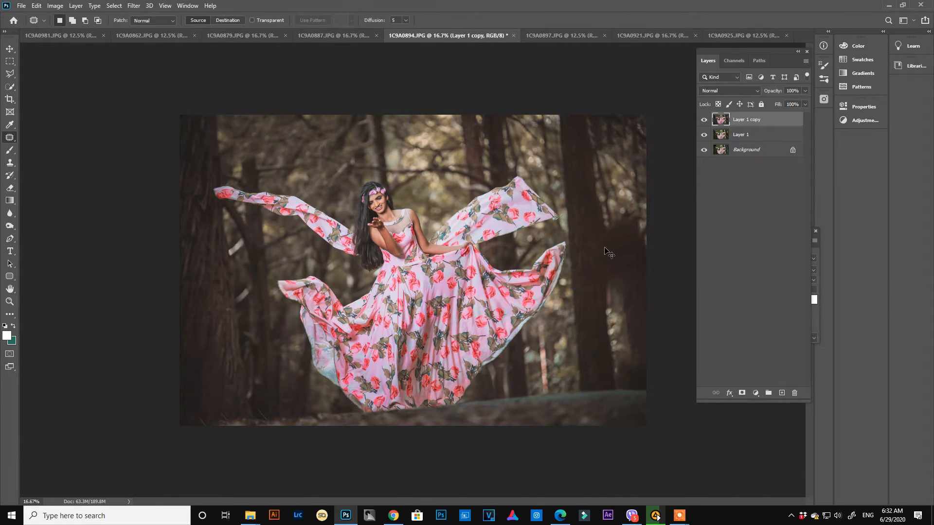
- Smooth the woman's skin by applying the SkinFiner filter with its loaded settings
{"action": "key", "text": "ctrl+plus"}
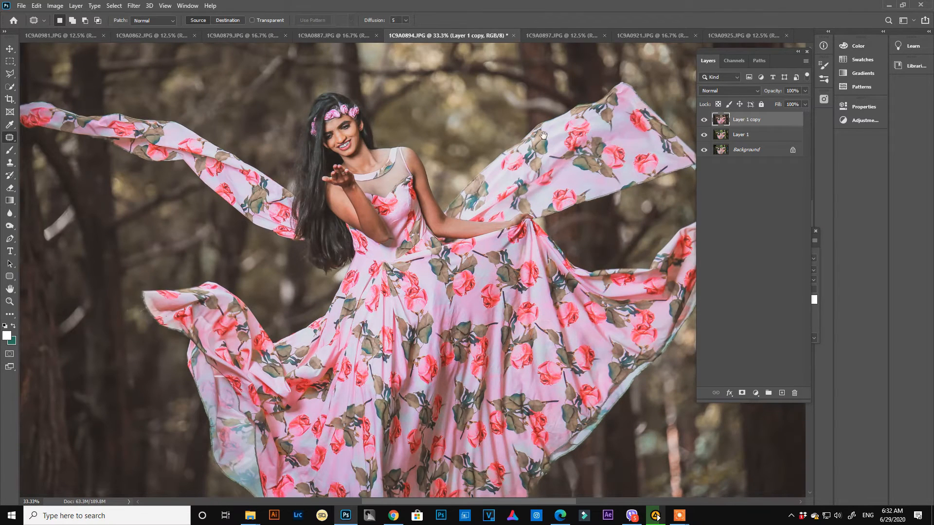
{"action": "left_click_drag", "start_coordinate": [381, 166], "coordinate": [391, 192]}
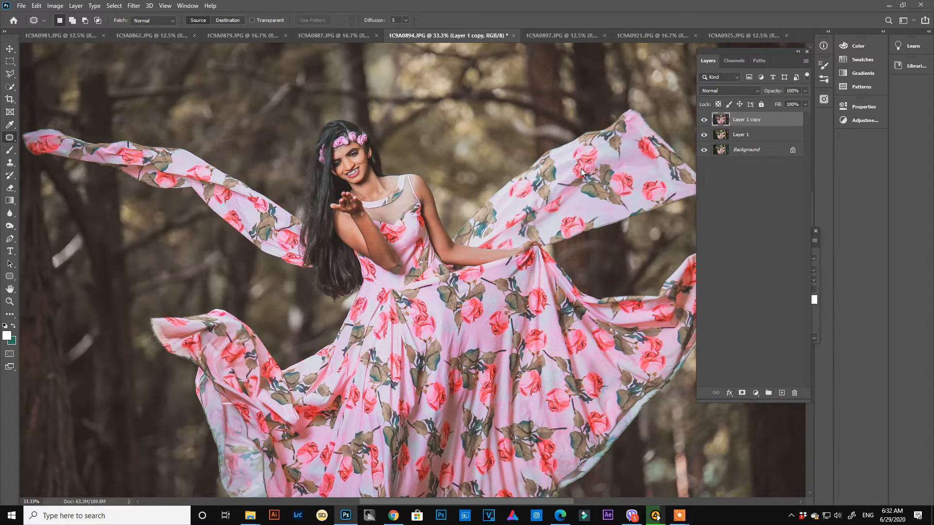
{"action": "key", "text": "ctrl+alt+f"}
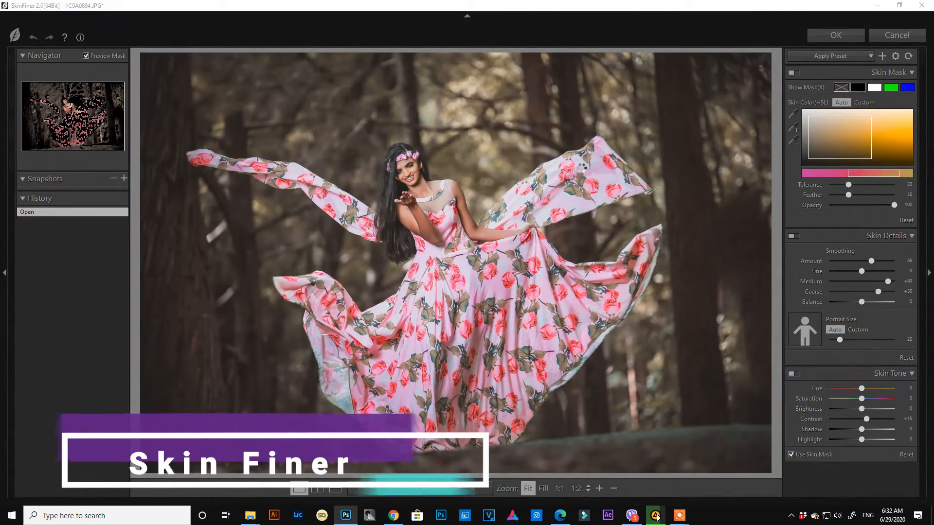
{"action": "key", "text": "Return"}
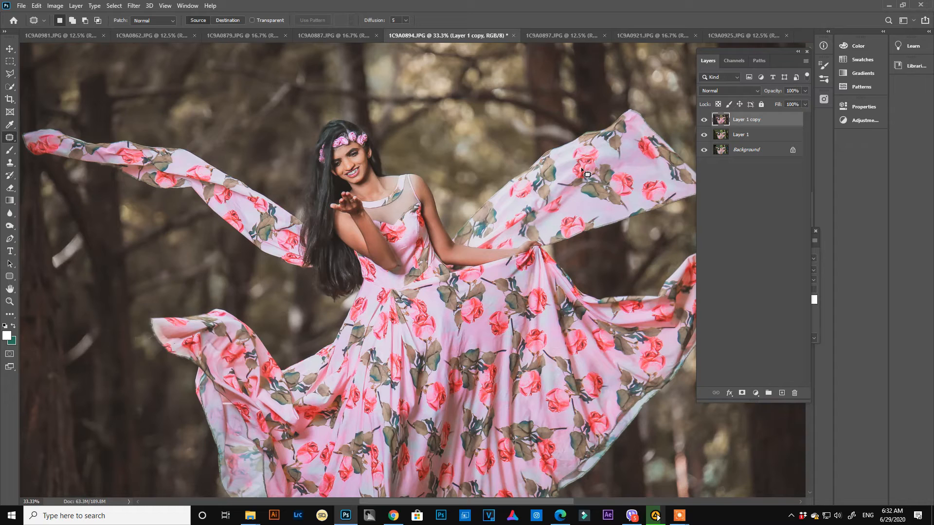
- Select both of the woman's arms with the Lasso tool using a 15 px feather and copy them to a new layer
{"action": "key", "text": "l"}
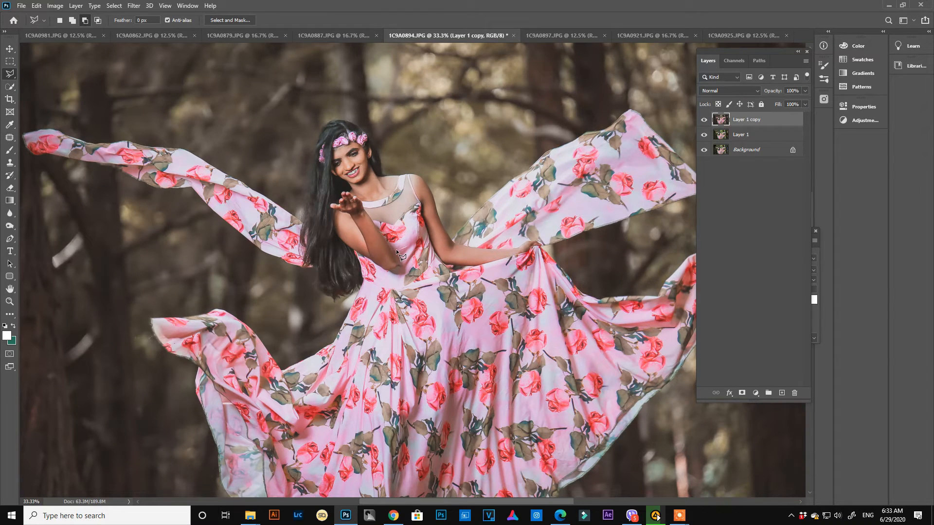
{"action": "right_click", "coordinate": [13, 80]}
{"action": "left_click", "coordinate": [54, 74]}
{"action": "mouse_move", "coordinate": [351, 227]}
{"action": "left_mouse_down"}
{"action": "mouse_move", "coordinate": [342, 241]}
{"action": "mouse_move", "coordinate": [364, 272]}
{"action": "mouse_move", "coordinate": [403, 275]}
{"action": "mouse_move", "coordinate": [372, 217]}
{"action": "left_mouse_up"}
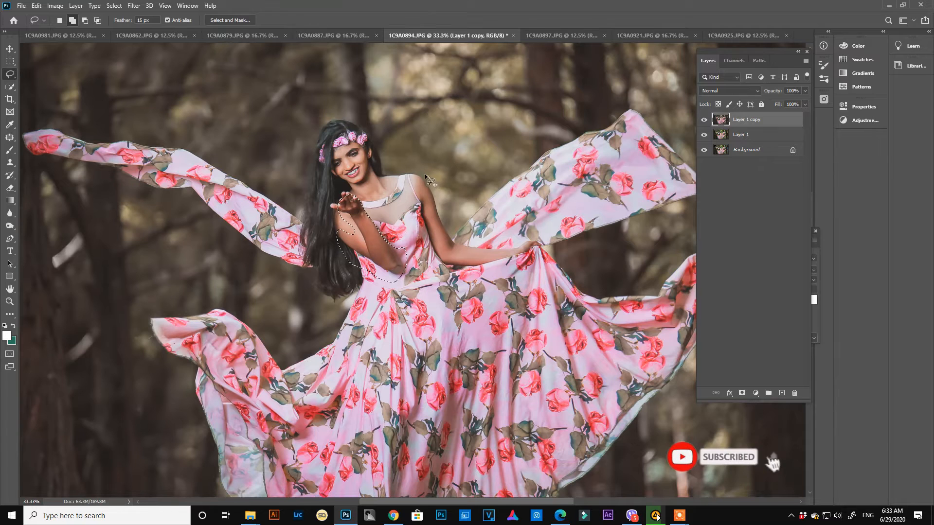
{"action": "mouse_move", "coordinate": [431, 181]}
{"action": "left_mouse_down"}
{"action": "mouse_move", "coordinate": [415, 216]}
{"action": "mouse_move", "coordinate": [433, 265]}
{"action": "mouse_move", "coordinate": [460, 273]}
{"action": "mouse_move", "coordinate": [538, 258]}
{"action": "mouse_move", "coordinate": [549, 246]}
{"action": "mouse_move", "coordinate": [462, 211]}
{"action": "mouse_move", "coordinate": [433, 184]}
{"action": "left_mouse_up"}
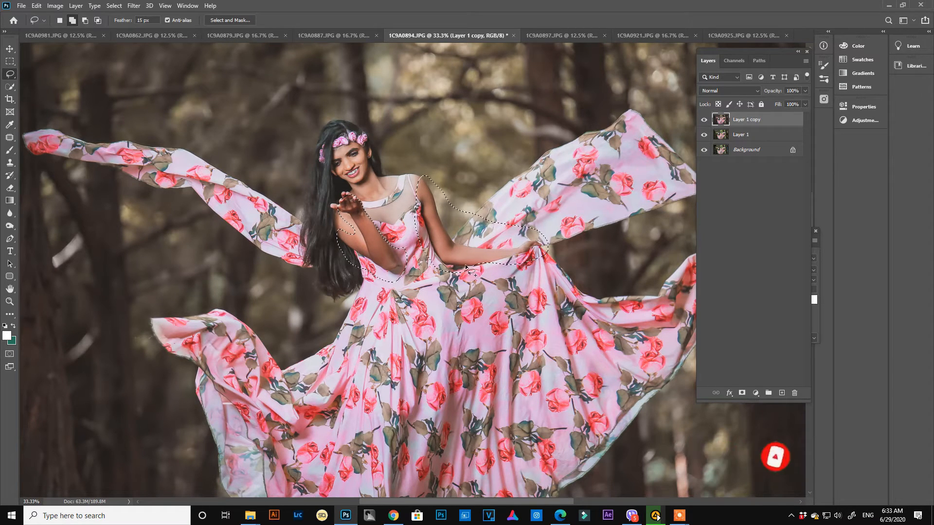
{"action": "key", "text": "ctrl+d"}
{"action": "left_click_drag", "start_coordinate": [431, 381], "coordinate": [426, 273]}
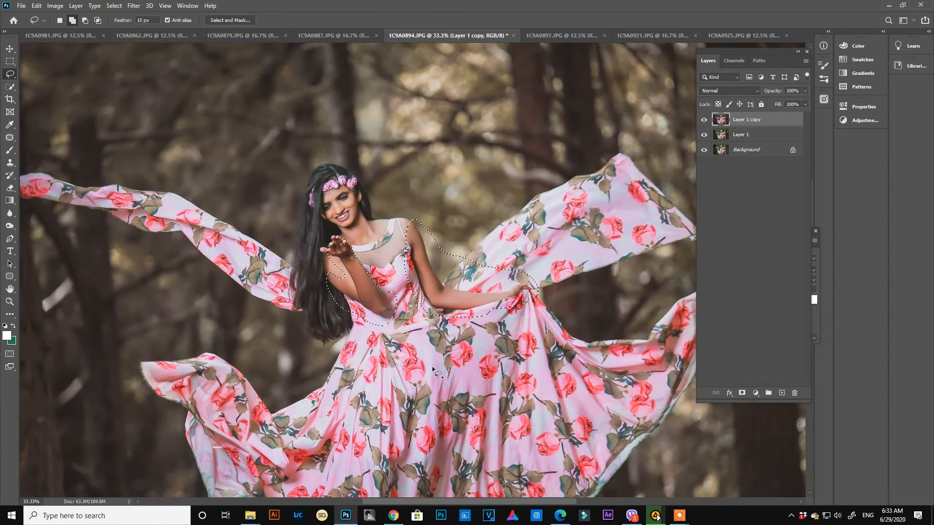
{"action": "key", "text": "ctrl+d"}
{"action": "key", "text": "ctrl+shift+alt+n"}
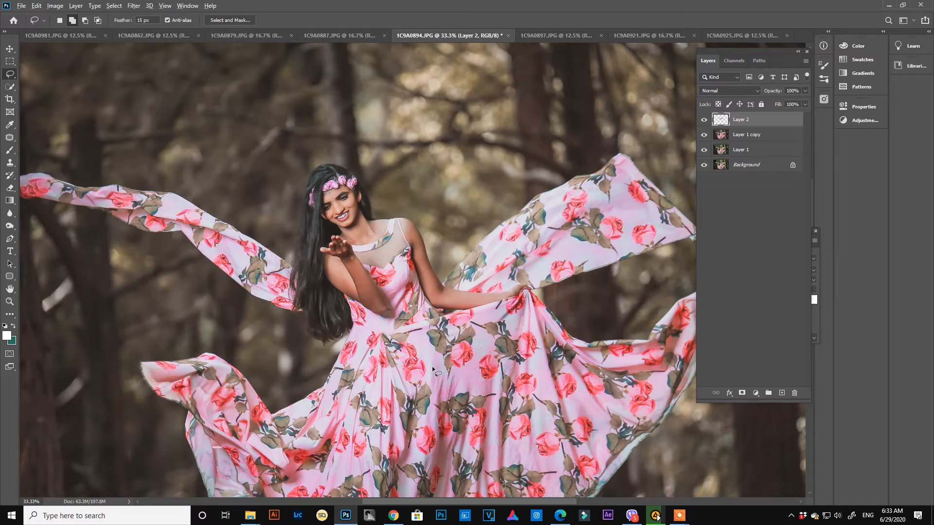
- Apply Selective Color to the arms layer with the pp dark preset, lowering Cyan and raising Yellow further in the Reds
{"action": "key", "text": "alt+i"}
{"action": "key", "text": "a"}
{"action": "key", "text": "s"}
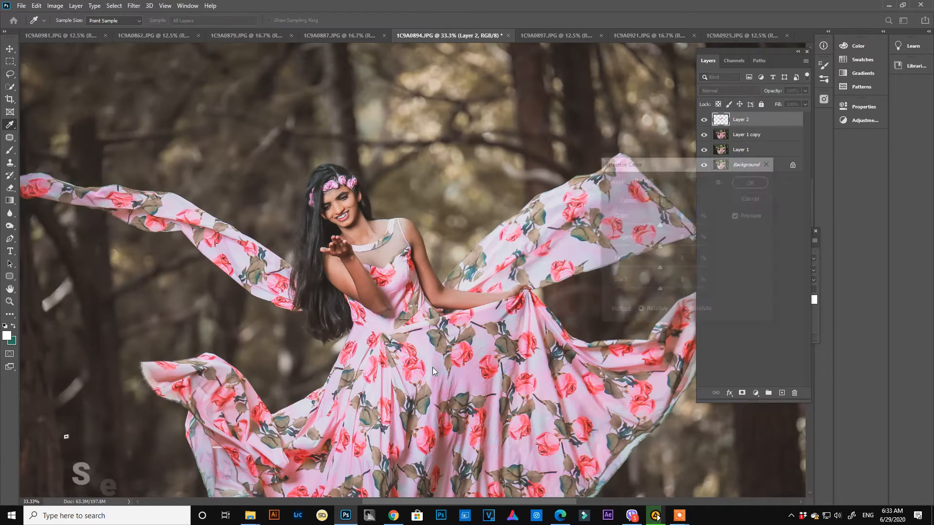
{"action": "left_click", "coordinate": [661, 178]}
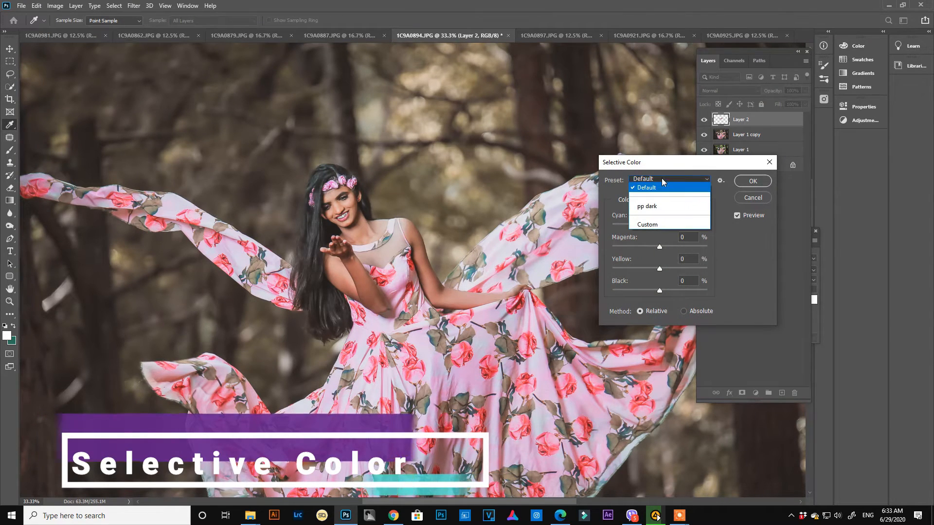
{"action": "left_click", "coordinate": [655, 208]}
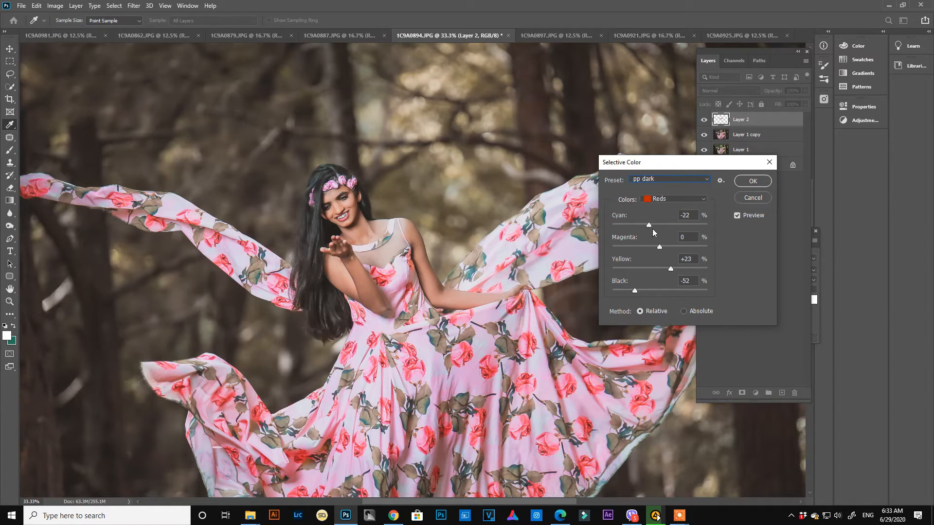
{"action": "left_click_drag", "start_coordinate": [649, 225], "coordinate": [641, 225]}
{"action": "left_click_drag", "start_coordinate": [666, 267], "coordinate": [683, 268]}
{"action": "left_click", "coordinate": [751, 182]}
{"action": "key", "text": "l"}
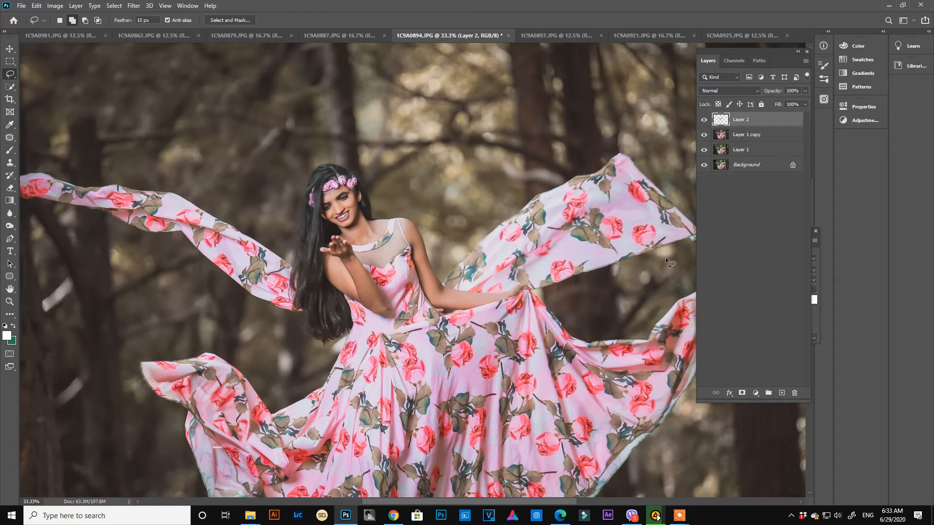
- Merge a copy of all visible layers into a new layer on top
{"action": "key", "text": "e"}
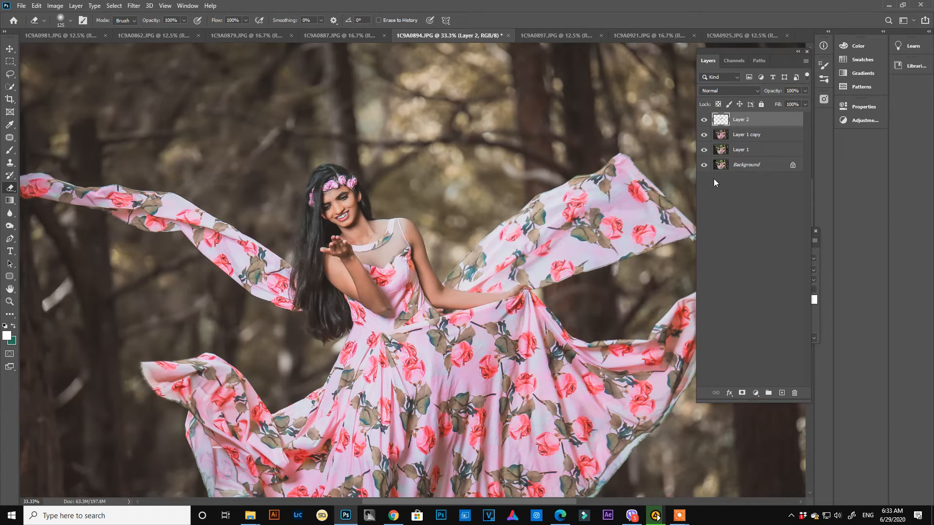
{"action": "key", "text": "ctrl+shift+alt+e"}
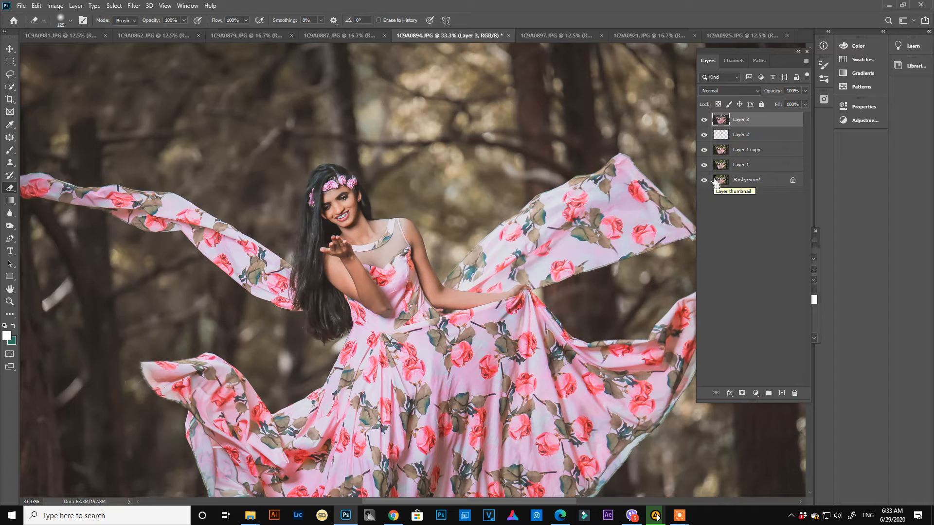
{"action": "key", "text": "ctrl+0"}
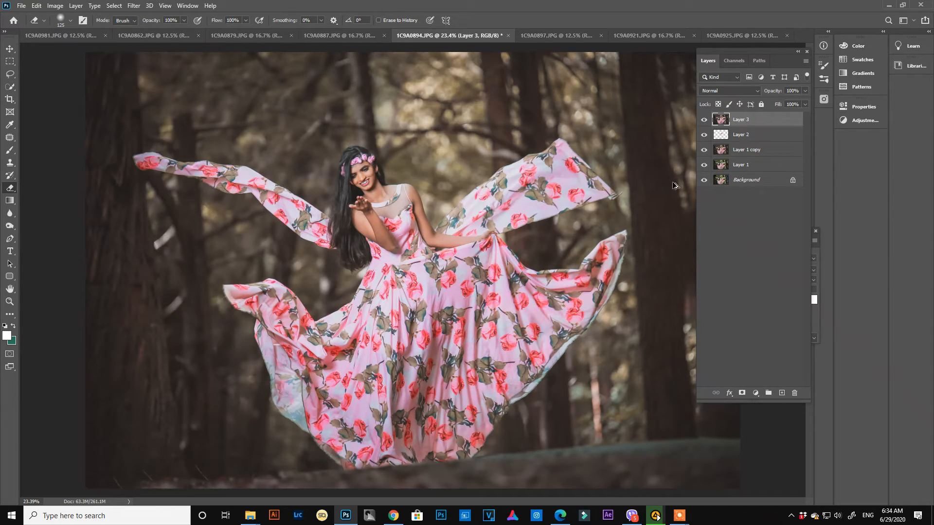
- Apply the Portraiture filter to the merged layer with Sharpness 33 and a skin tone mask sampled from the woman's skin
{"action": "key", "text": "ctrl+alt+f"}
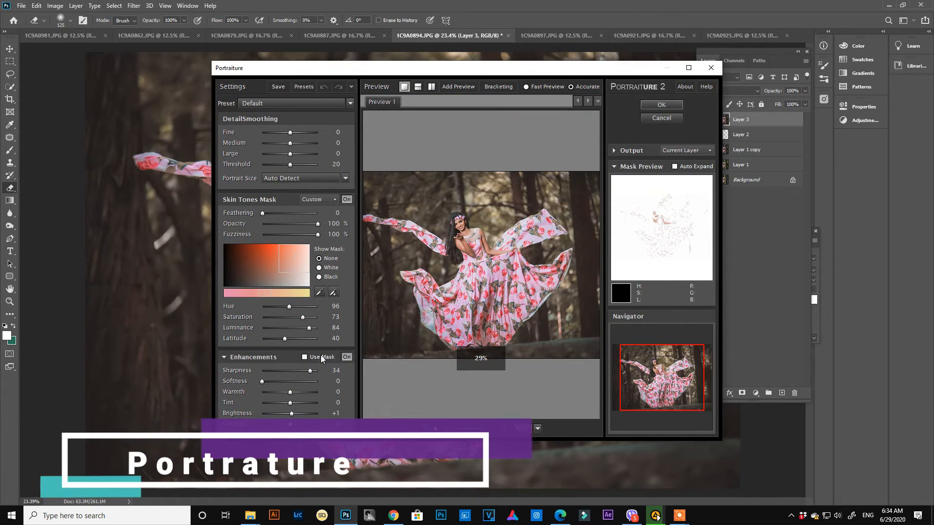
{"action": "left_click_drag", "start_coordinate": [311, 370], "coordinate": [309, 370]}
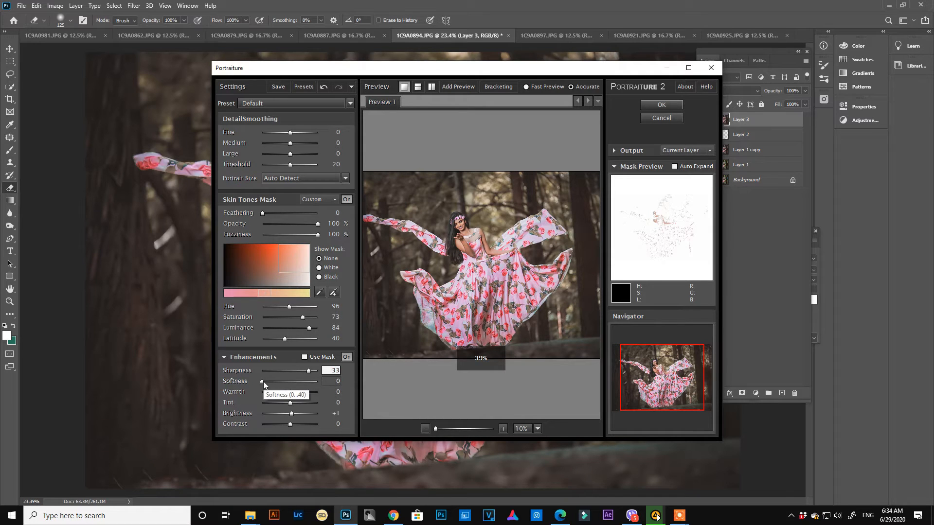
{"action": "left_click", "coordinate": [318, 292]}
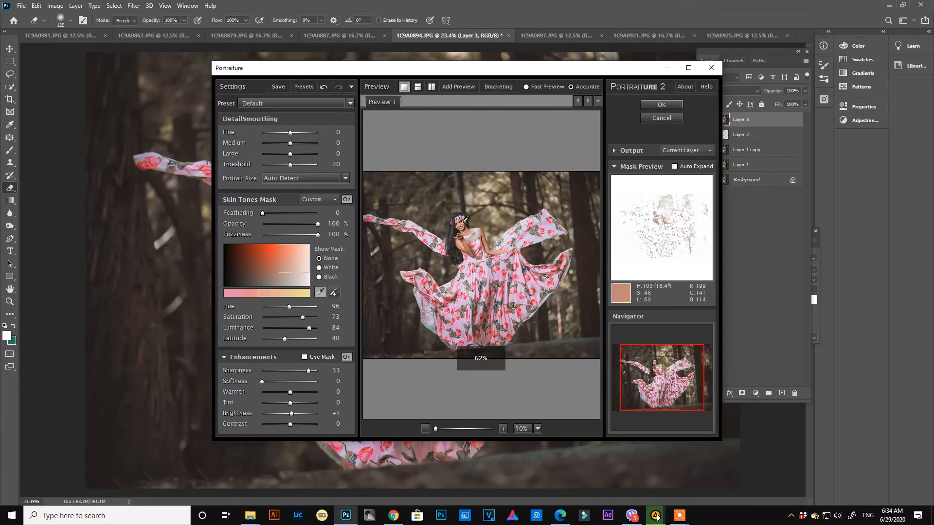
{"action": "left_click", "coordinate": [464, 219]}
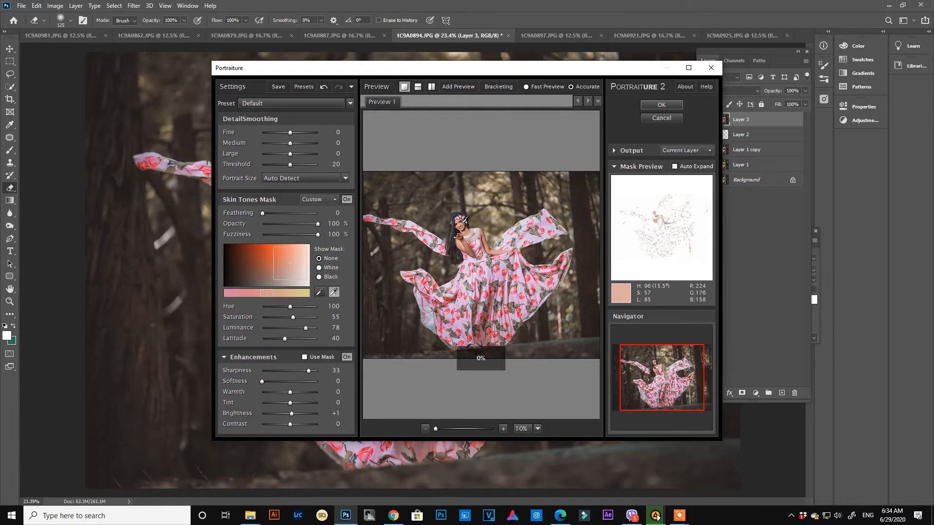
{"action": "left_click", "coordinate": [662, 105]}
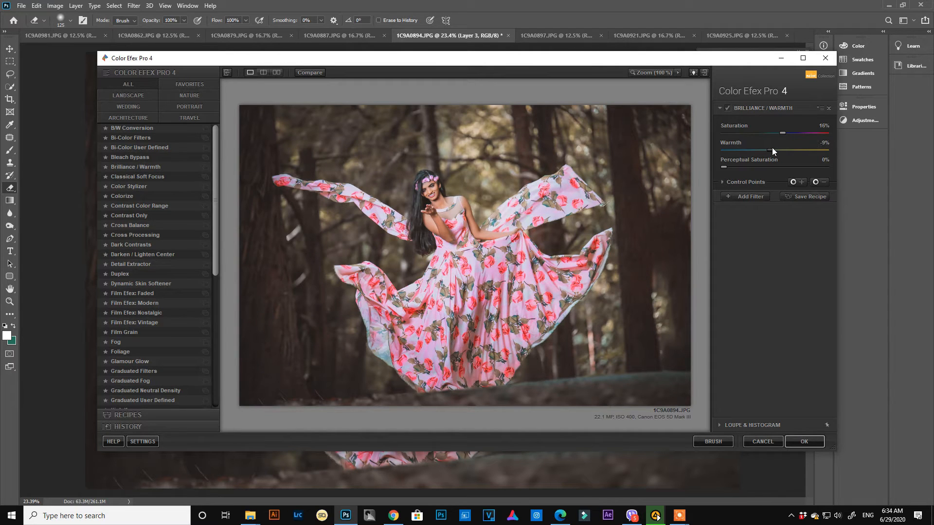
- Reduce the Warmth slightly in Color Efex Pro's Brilliance / Warmth filter and apply it
{"action": "left_click_drag", "start_coordinate": [773, 150], "coordinate": [769, 151]}
{"action": "left_click", "coordinate": [807, 442]}
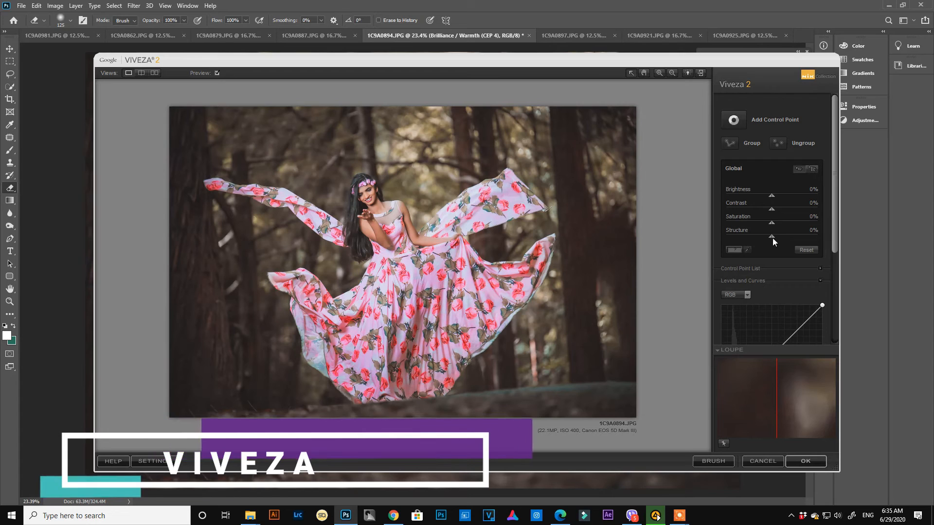
- Set the global Structure to 81% in Viveza 2 and apply the filter
{"action": "left_click_drag", "start_coordinate": [772, 236], "coordinate": [804, 234]}
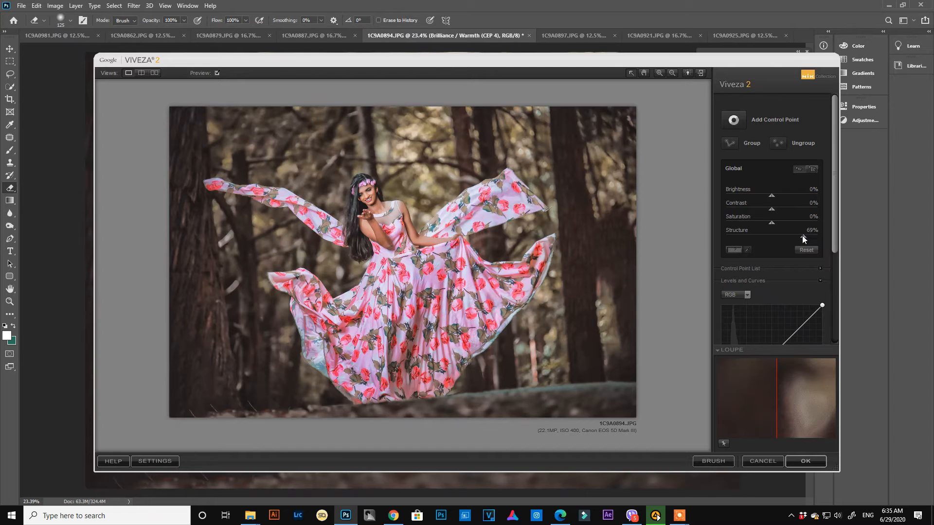
{"action": "mouse_move", "coordinate": [802, 235]}
{"action": "left_mouse_down"}
{"action": "mouse_move", "coordinate": [791, 235]}
{"action": "mouse_move", "coordinate": [802, 235]}
{"action": "left_mouse_up"}
{"action": "left_click_drag", "start_coordinate": [805, 236], "coordinate": [809, 238]}
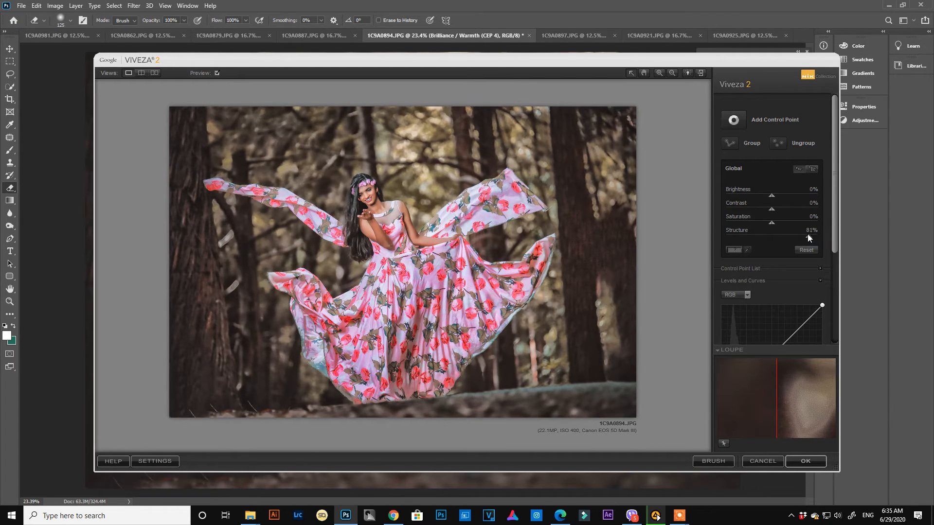
{"action": "left_click", "coordinate": [811, 464]}
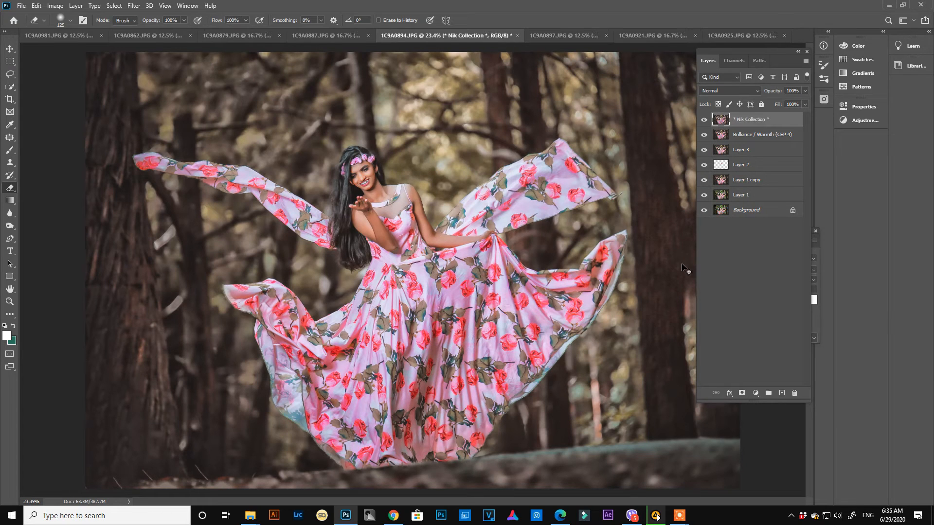
- Add a layer mask to the Nik Collection layer and paint black at 65% opacity over the woman's face and skin
{"action": "left_click", "coordinate": [744, 119]}
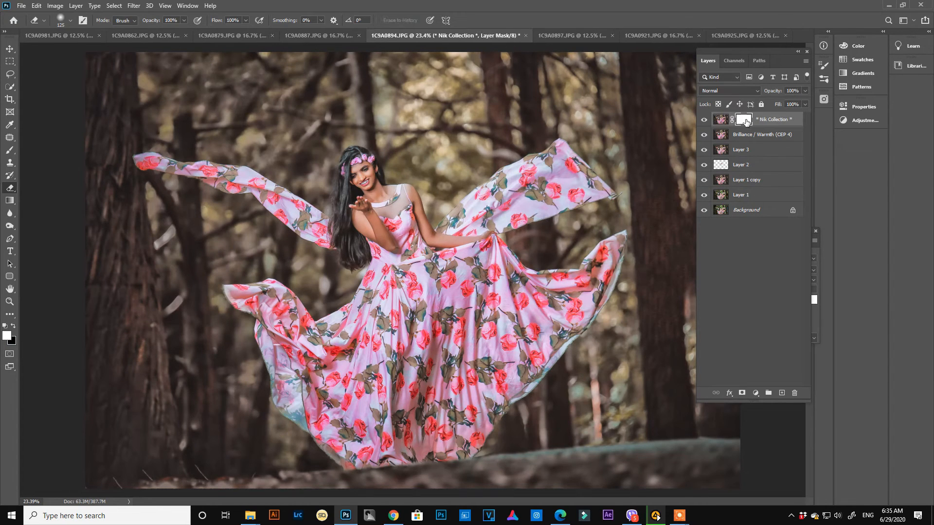
{"action": "key", "text": "b"}
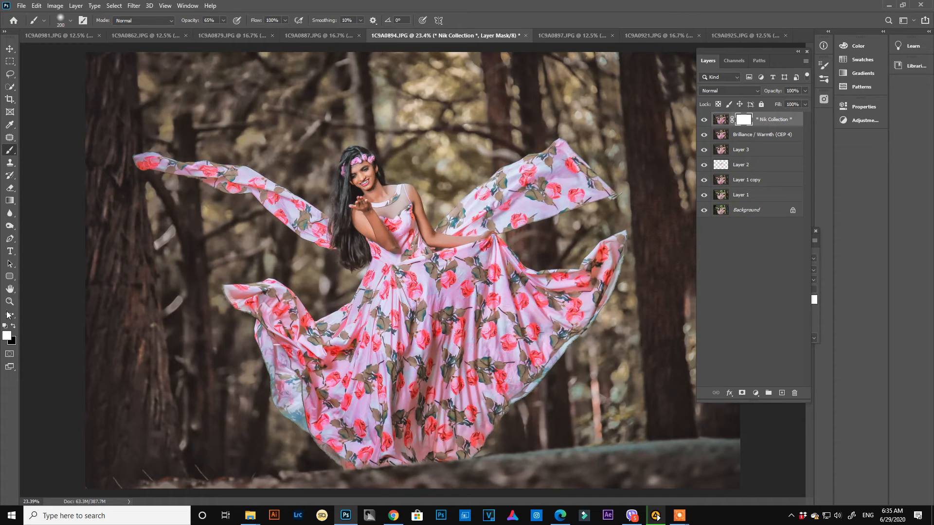
{"action": "left_click", "coordinate": [14, 326]}
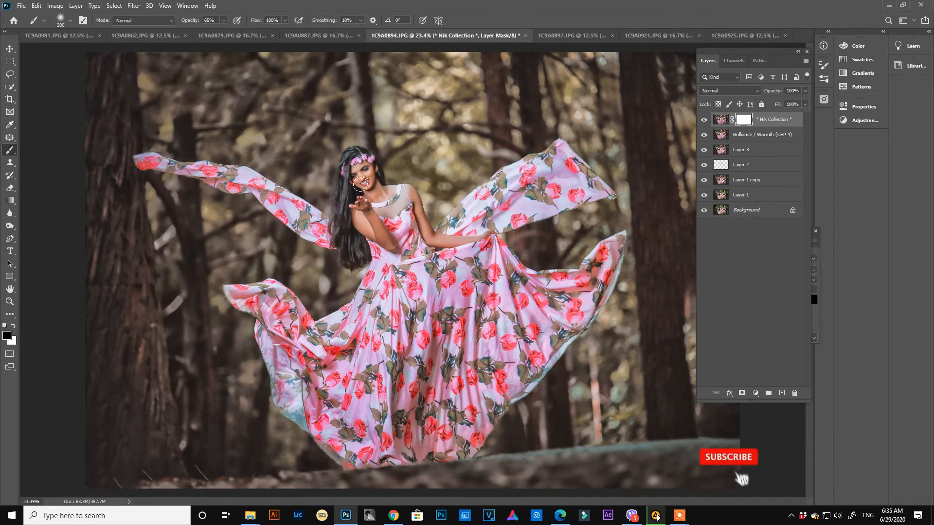
{"action": "left_click_drag", "start_coordinate": [360, 184], "coordinate": [361, 171]}
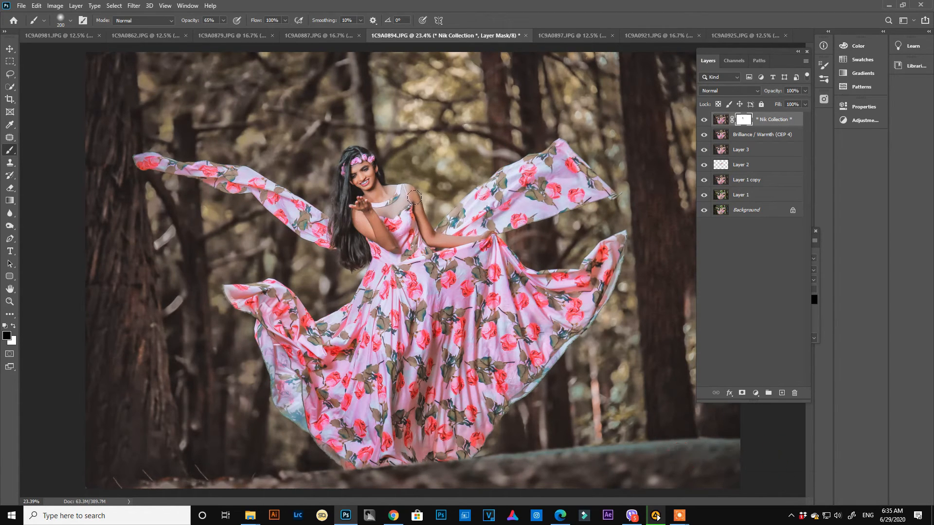
{"action": "key", "text": "bracketleft"}
{"action": "key", "text": "bracketleft"}
- Merge all visible layers into a new top layer and set Camera Raw's Oranges saturation to -6 and luminance to +20
{"action": "key", "text": "ctrl+shift+alt+e"}
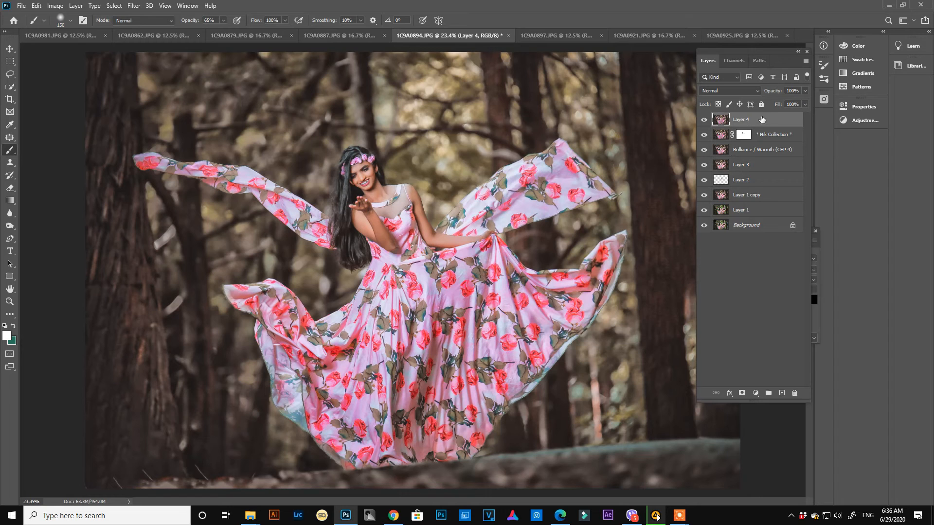
{"action": "left_click", "coordinate": [133, 6]}
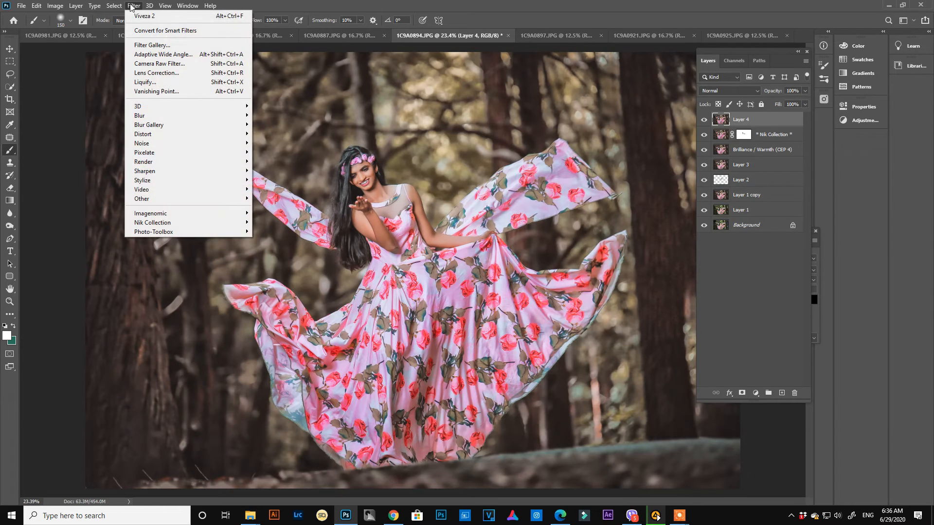
{"action": "left_click", "coordinate": [165, 63]}
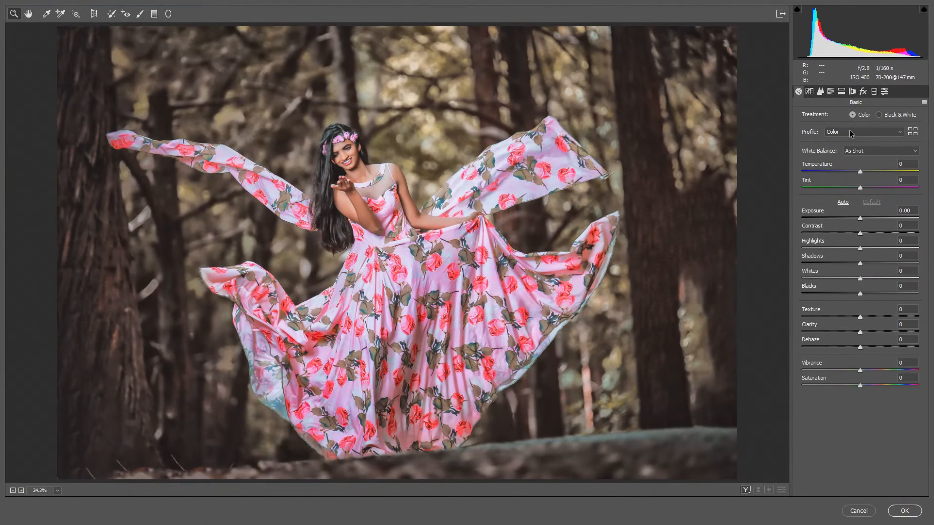
{"action": "left_click", "coordinate": [831, 92]}
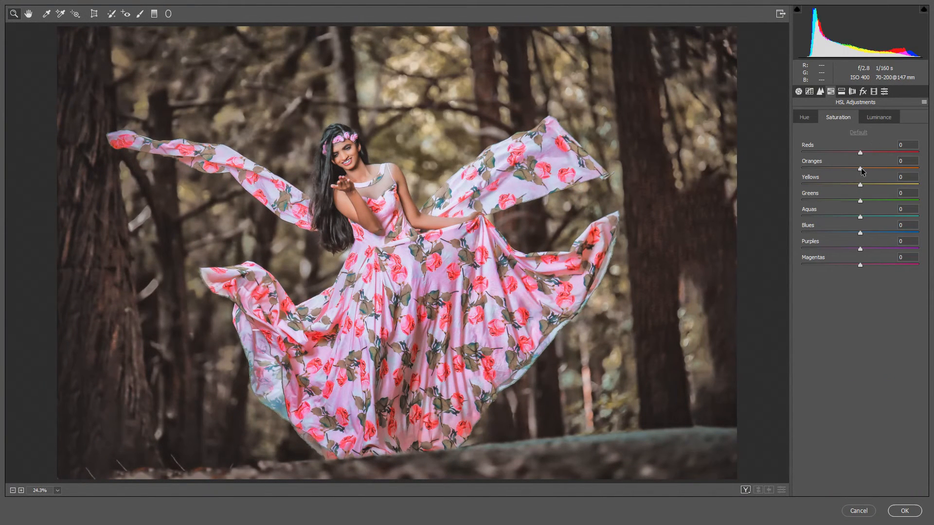
{"action": "left_click_drag", "start_coordinate": [861, 169], "coordinate": [857, 168]}
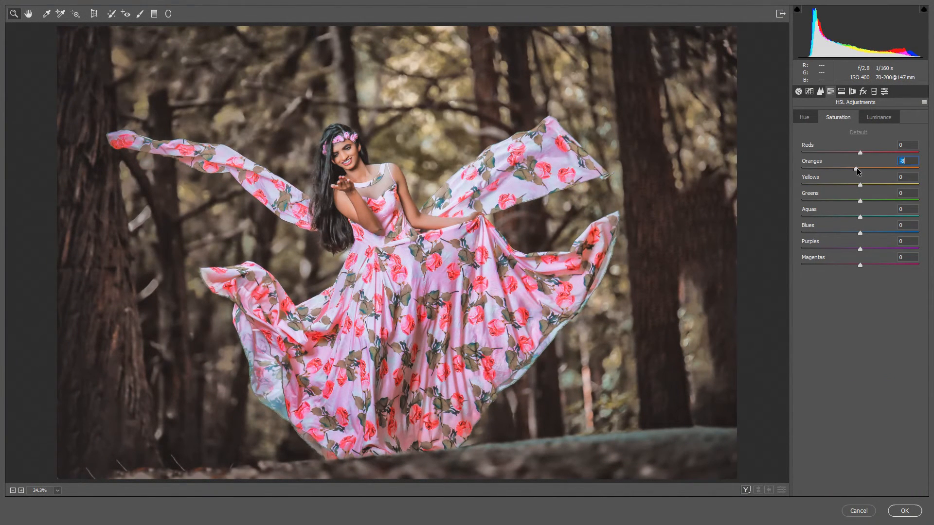
{"action": "left_click", "coordinate": [880, 118]}
{"action": "left_click_drag", "start_coordinate": [862, 168], "coordinate": [874, 169]}
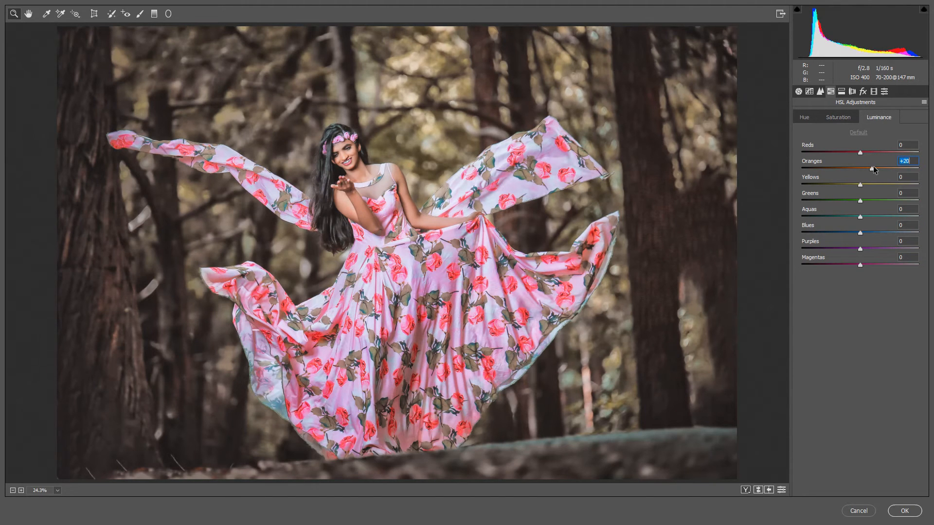
- Fine-tune the Oranges in Camera Raw's HSL adjustments with luminance at +27, and apply the filter
{"action": "left_click", "coordinate": [839, 118]}
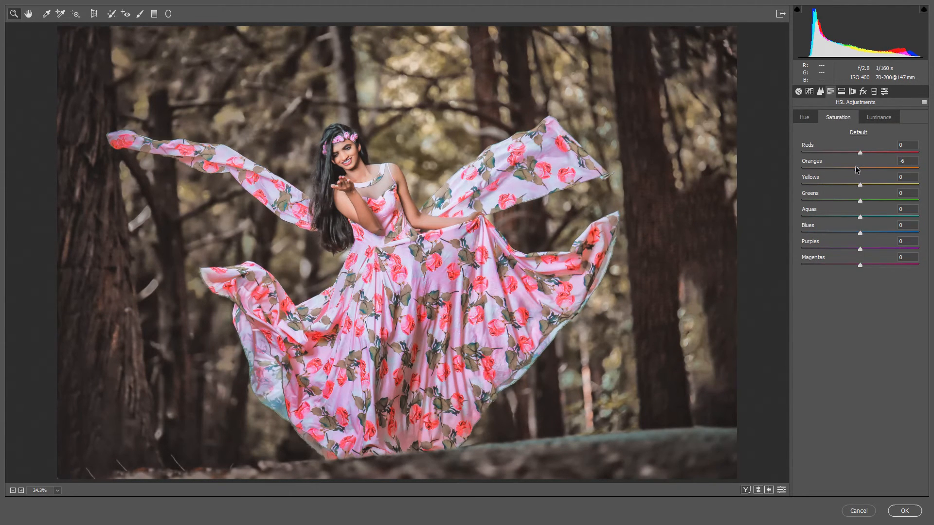
{"action": "left_click_drag", "start_coordinate": [857, 169], "coordinate": [872, 169]}
{"action": "left_click", "coordinate": [878, 118]}
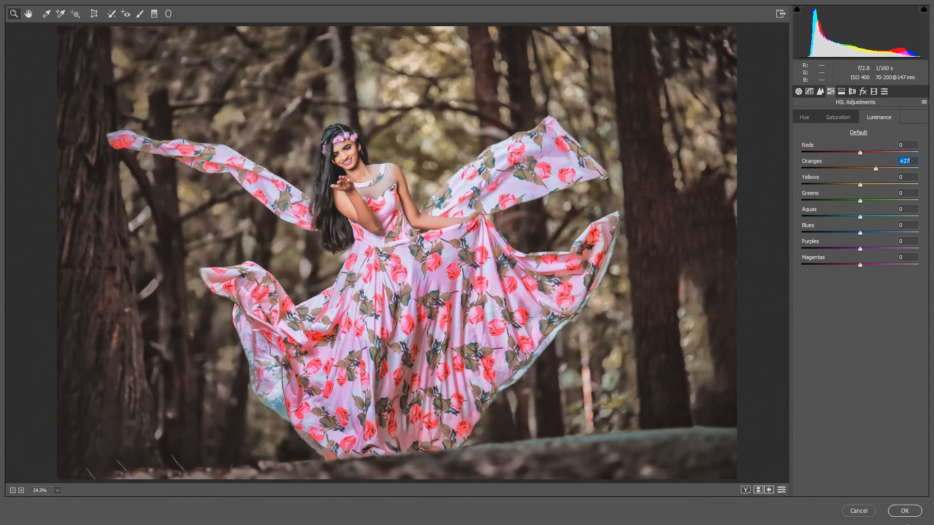
{"action": "left_click", "coordinate": [905, 511]}
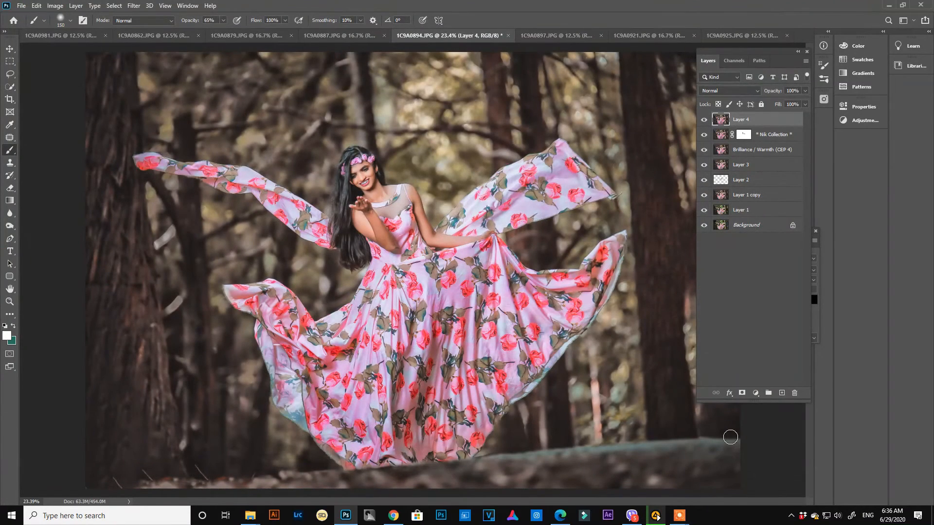
- Examine the graded portrait with the interface panels hidden, and bring the panels back
{"action": "right_click", "coordinate": [489, 293]}
{"action": "left_click", "coordinate": [492, 296]}
{"action": "key", "text": "Tab"}
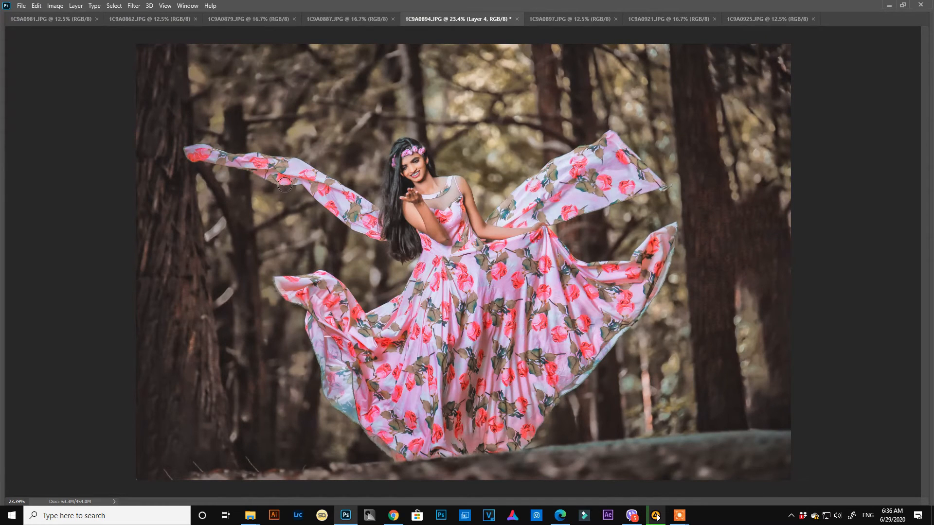
{"action": "key", "text": "Tab"}
{"action": "key", "text": "Tab"}
{"action": "key", "text": "Tab"}
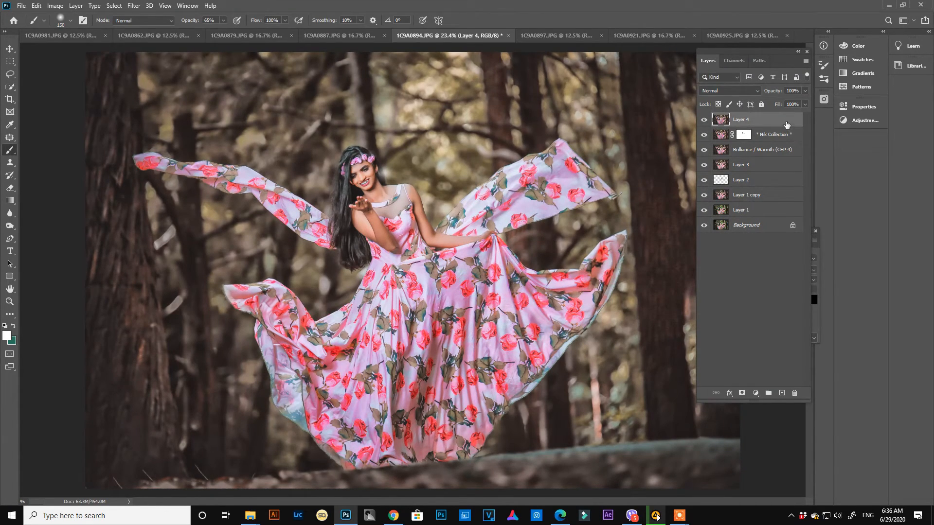
- Create a new layer on top and fill it with black, using 000000 as the background color
{"action": "key", "text": "ctrl+shift+n"}
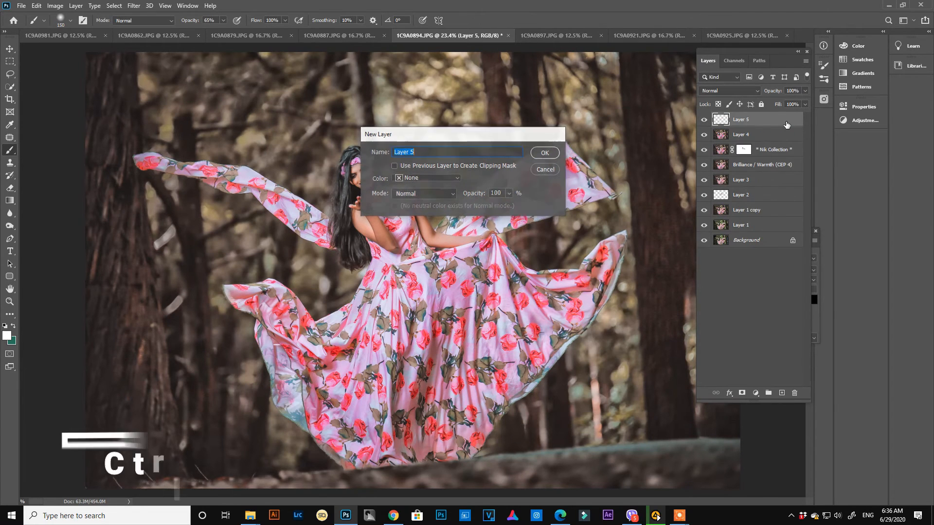
{"action": "key", "text": "Return"}
{"action": "left_click", "coordinate": [12, 341]}
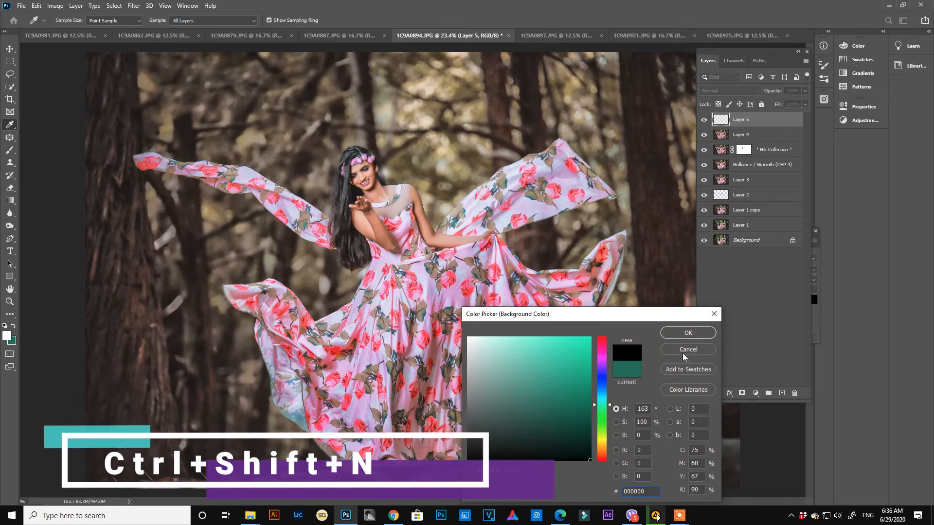
{"action": "left_click", "coordinate": [683, 334]}
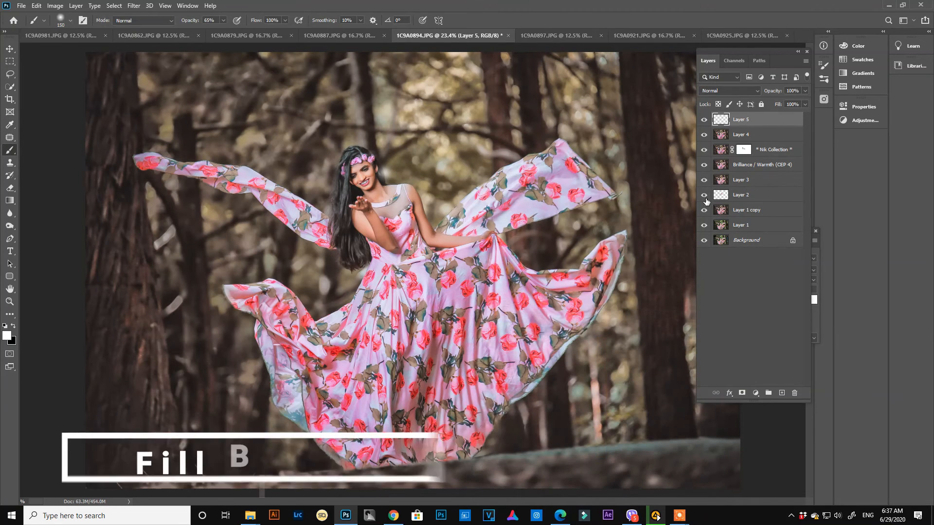
{"action": "key", "text": "ctrl+BackSpace"}
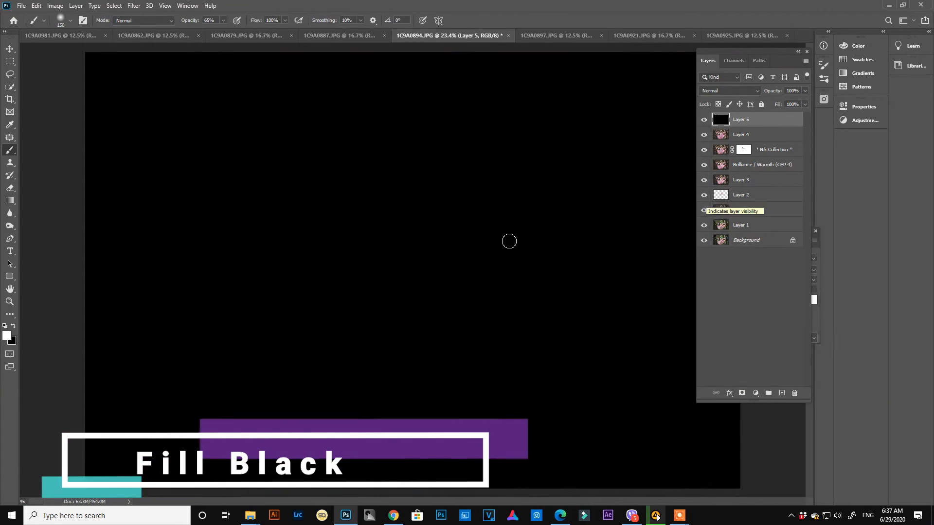
- Render Clouds on the black layer and set its blend mode to Screen
{"action": "left_click", "coordinate": [136, 7]}
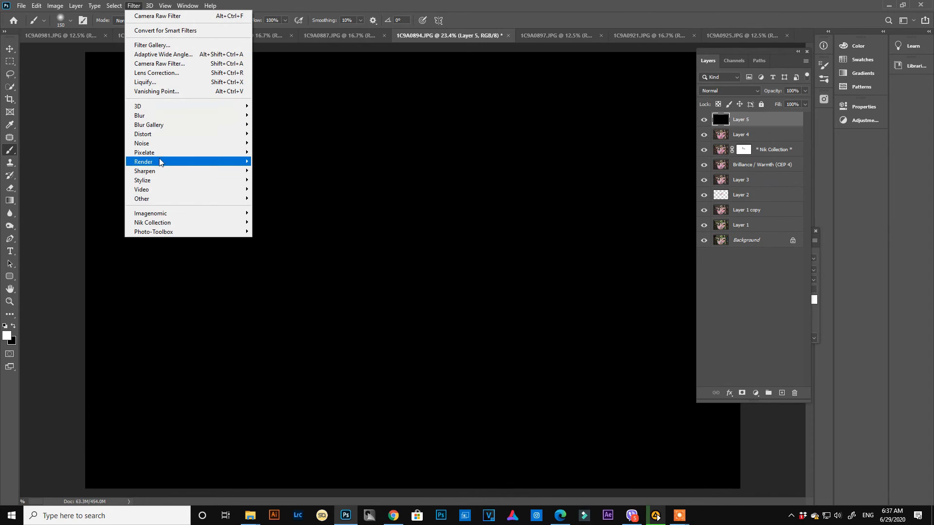
{"action": "mouse_move", "coordinate": [162, 170]}
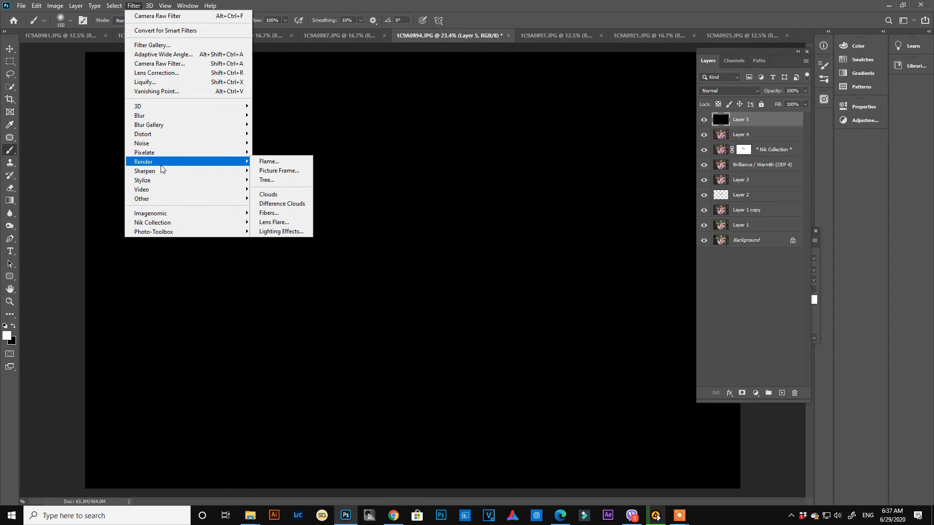
{"action": "left_click", "coordinate": [277, 195]}
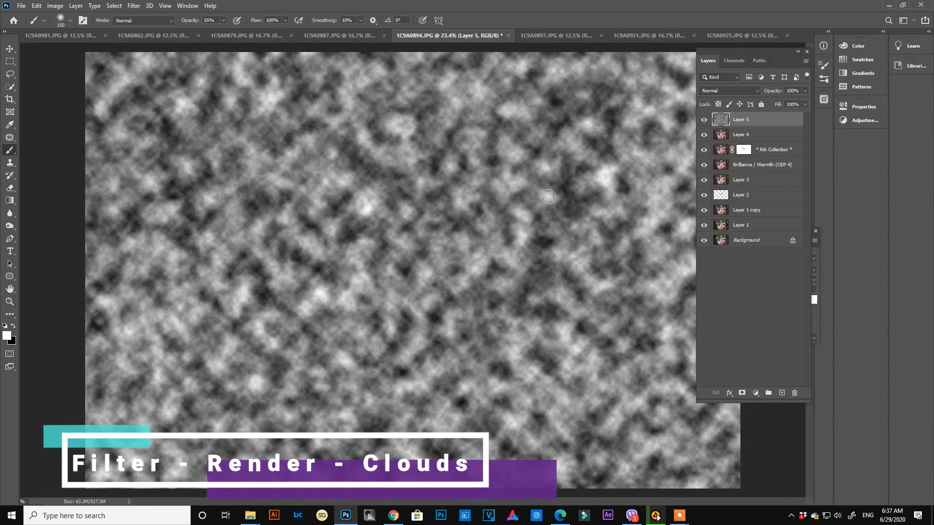
{"action": "left_click", "coordinate": [741, 95]}
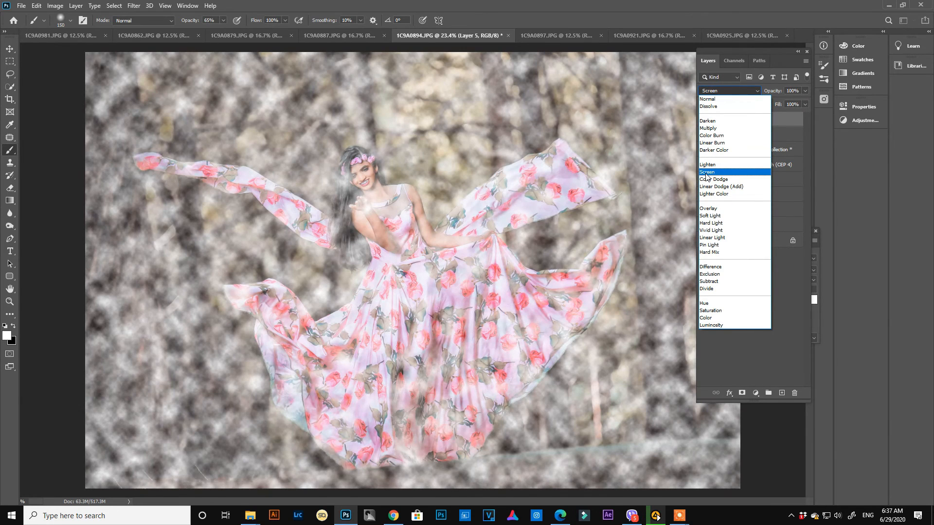
{"action": "left_click", "coordinate": [706, 173]}
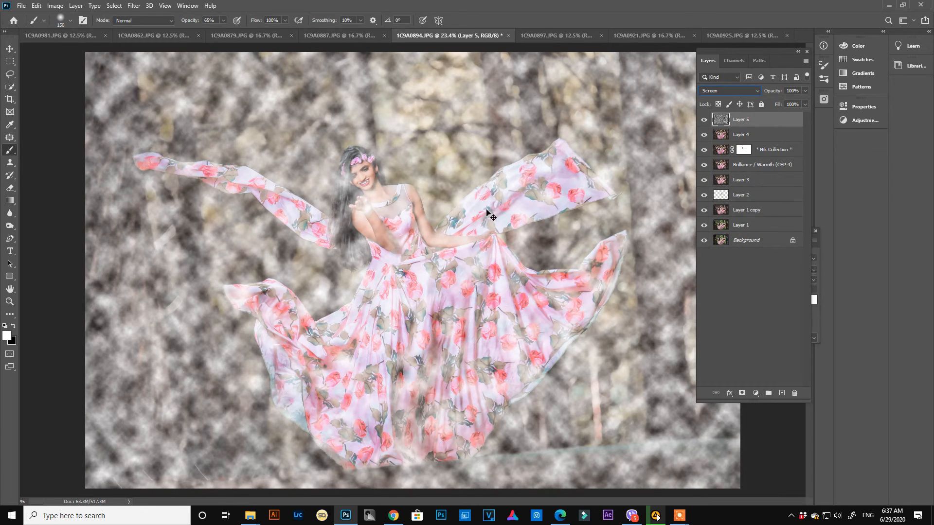
- Scale the clouds layer to 800% in width and height and reduce its opacity to 52%
{"action": "key", "text": "ctrl+t"}
{"action": "right_click", "coordinate": [453, 191]}
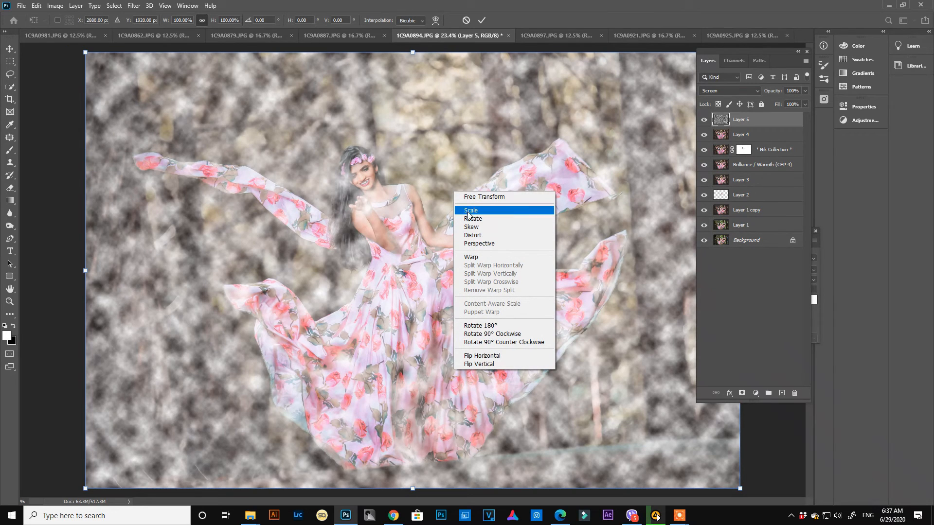
{"action": "left_click", "coordinate": [471, 235]}
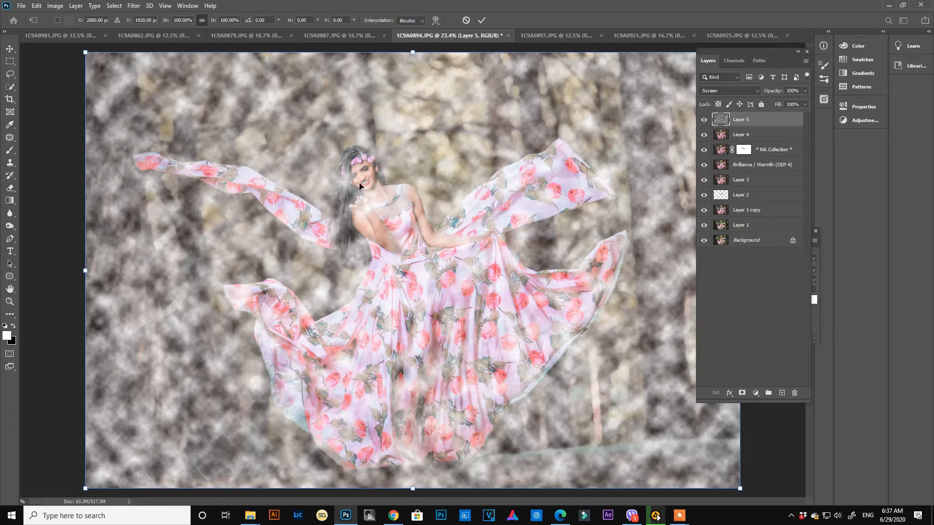
{"action": "left_click", "coordinate": [181, 21]}
{"action": "type", "text": "8"}
{"action": "key", "text": "Return"}
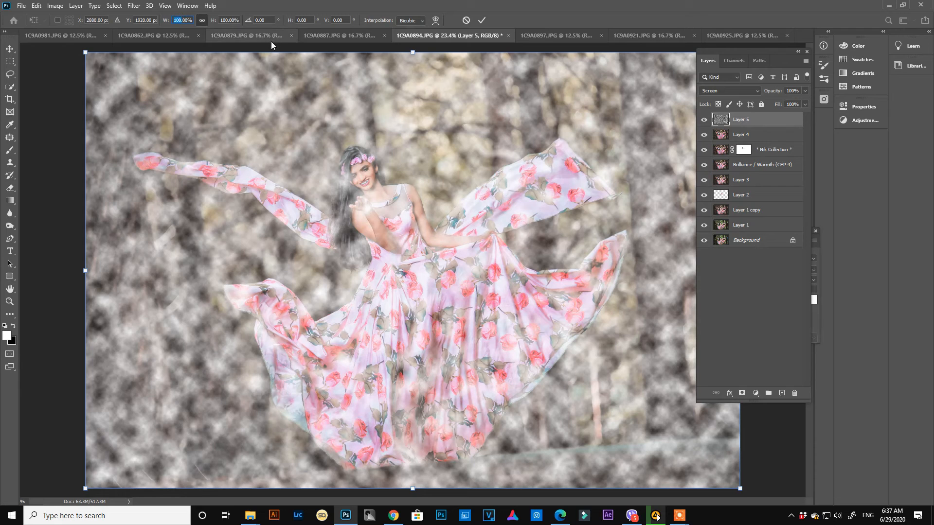
{"action": "type", "text": "00"}
{"action": "key", "text": "Return"}
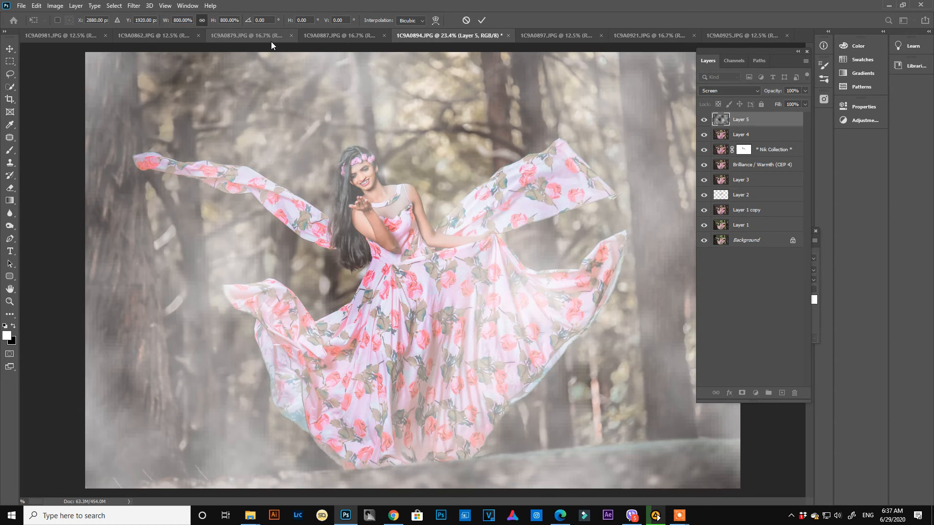
{"action": "left_click", "coordinate": [804, 91]}
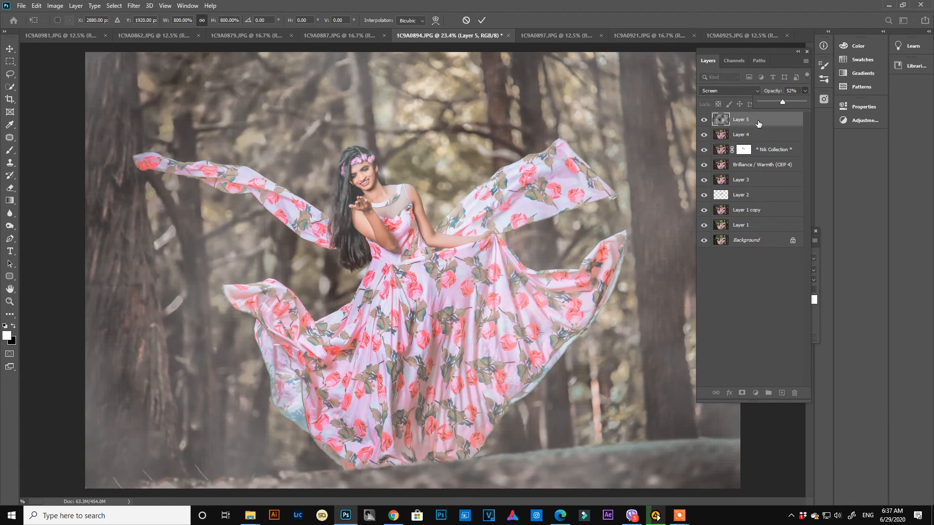
{"action": "key", "text": "b"}
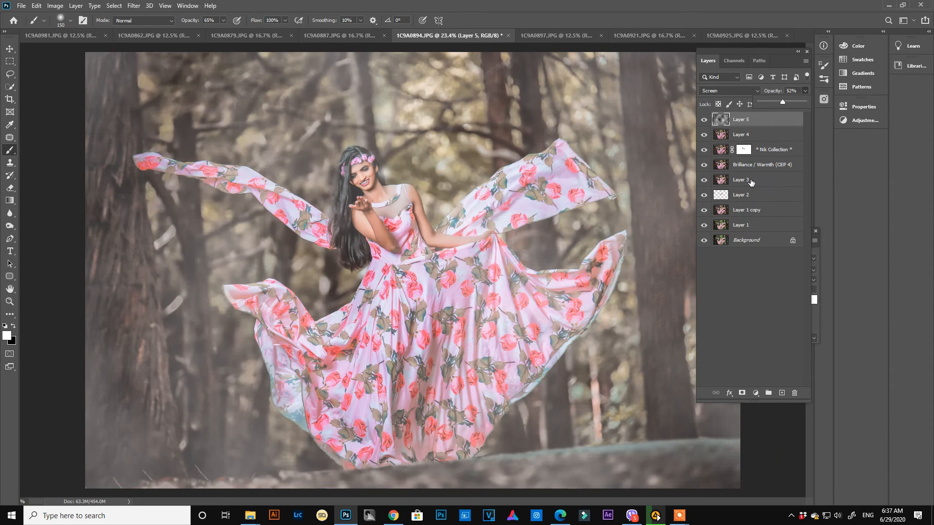
- Add a mask to the clouds layer and paint black with a 600-size brush over the woman's face, body and skirt
{"action": "left_click", "coordinate": [742, 393]}
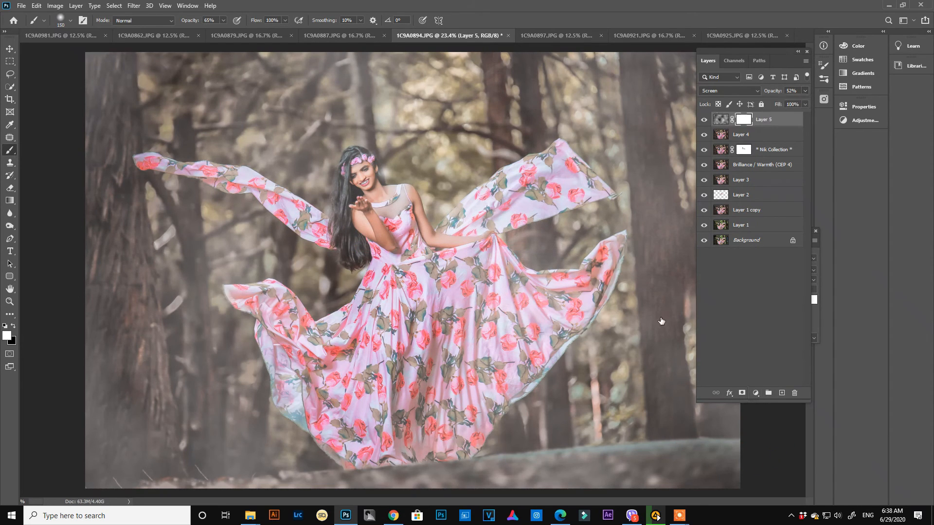
{"action": "key", "text": "x"}
{"action": "key", "text": "ctrl+plus"}
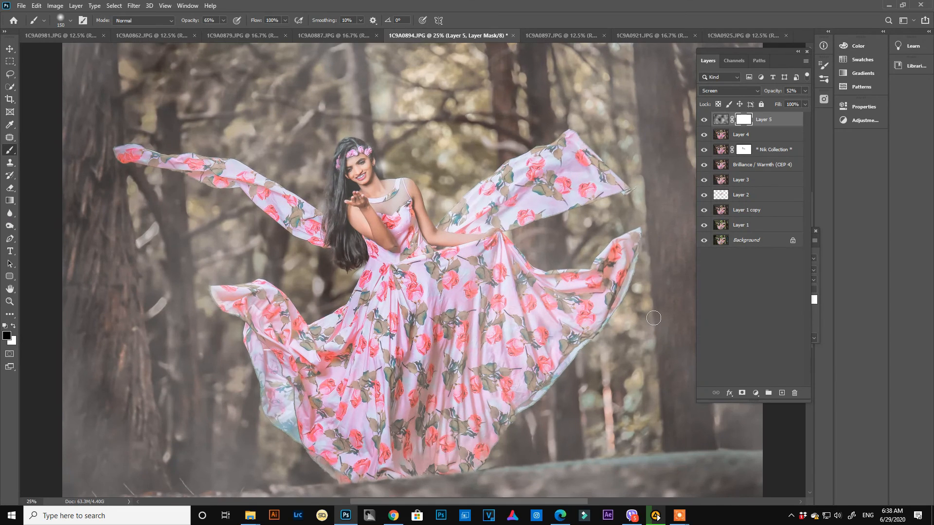
{"action": "key", "text": "ctrl+minus"}
{"action": "key", "text": "ctrl+minus"}
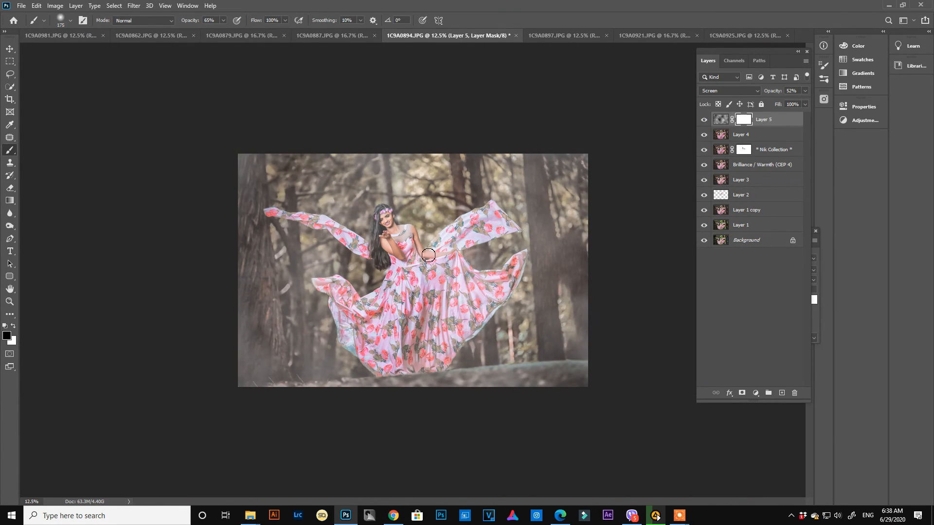
{"action": "key", "text": "bracketright"}
{"action": "key", "text": "bracketright"}
{"action": "key", "text": "bracketright"}
{"action": "key", "text": "bracketright"}
{"action": "key", "text": "bracketright"}
{"action": "key", "text": "bracketright"}
{"action": "key", "text": "bracketright"}
{"action": "key", "text": "bracketright"}
{"action": "key", "text": "bracketright"}
{"action": "key", "text": "bracketright"}
{"action": "left_click", "coordinate": [395, 236]}
{"action": "mouse_move", "coordinate": [413, 278]}
{"action": "left_mouse_down"}
{"action": "mouse_move", "coordinate": [406, 295]}
{"action": "mouse_move", "coordinate": [350, 306]}
{"action": "mouse_move", "coordinate": [370, 340]}
{"action": "mouse_move", "coordinate": [449, 304]}
{"action": "mouse_move", "coordinate": [435, 282]}
{"action": "mouse_move", "coordinate": [387, 290]}
{"action": "left_mouse_up"}
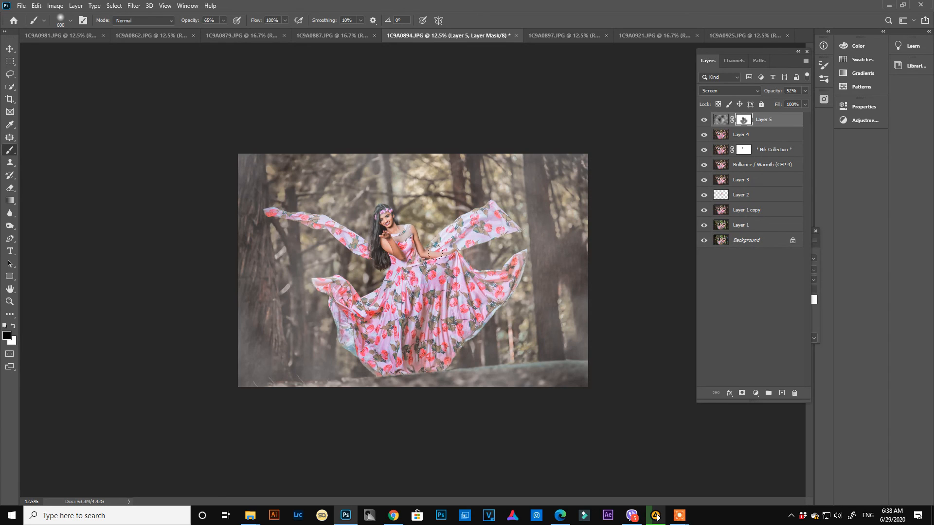
- Paint black on the clouds mask over the raised dress fabric and the skirt's outer edges on both sides
{"action": "mouse_move", "coordinate": [435, 252]}
{"action": "left_mouse_down"}
{"action": "mouse_move", "coordinate": [475, 216]}
{"action": "mouse_move", "coordinate": [495, 216]}
{"action": "left_mouse_up"}
{"action": "mouse_move", "coordinate": [434, 245]}
{"action": "left_mouse_down"}
{"action": "mouse_move", "coordinate": [473, 296]}
{"action": "mouse_move", "coordinate": [511, 270]}
{"action": "mouse_move", "coordinate": [448, 321]}
{"action": "mouse_move", "coordinate": [346, 319]}
{"action": "left_mouse_up"}
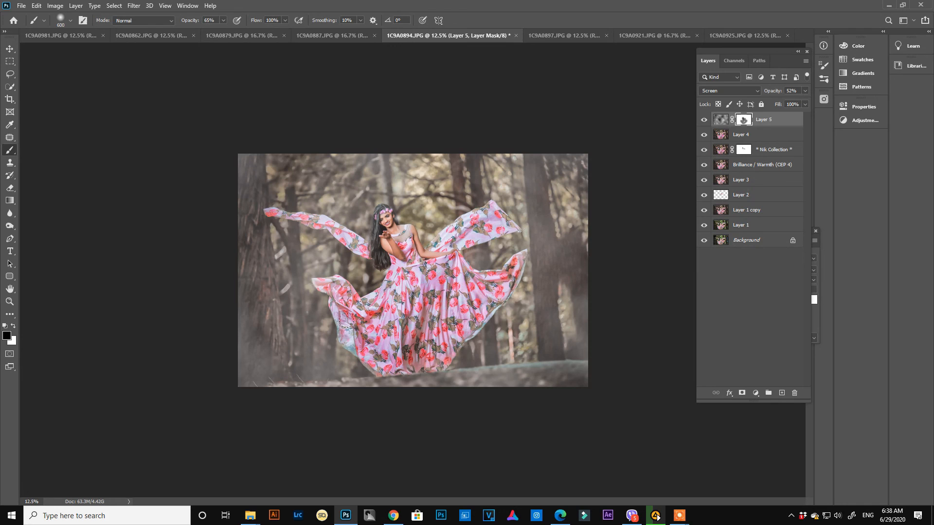
{"action": "left_click", "coordinate": [322, 282]}
{"action": "mouse_move", "coordinate": [371, 247]}
{"action": "left_mouse_down"}
{"action": "mouse_move", "coordinate": [318, 220]}
{"action": "mouse_move", "coordinate": [271, 212]}
{"action": "left_mouse_up"}
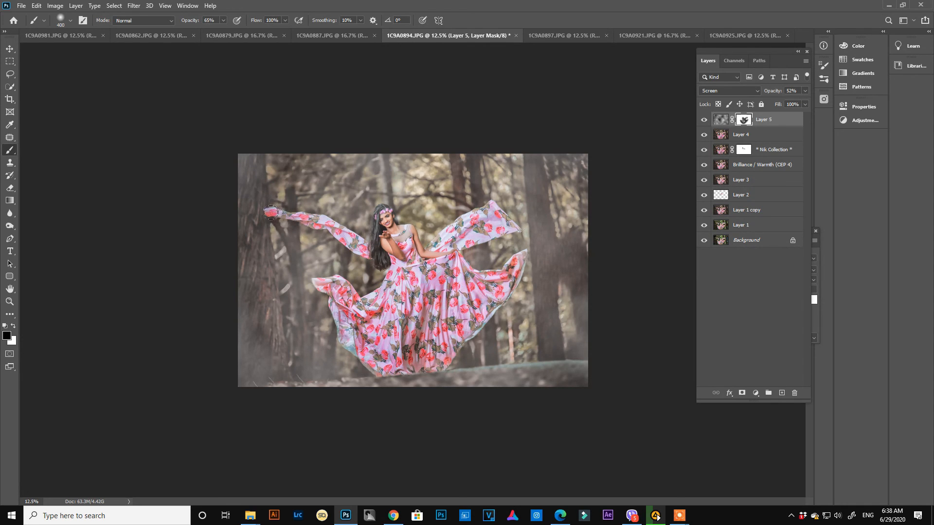
- Paint black on the clouds mask with the 400-size brush at 65% opacity over the woman's hair and both sides of the skirt
{"action": "left_click_drag", "start_coordinate": [380, 217], "coordinate": [375, 249]}
{"action": "left_click_drag", "start_coordinate": [359, 337], "coordinate": [334, 313]}
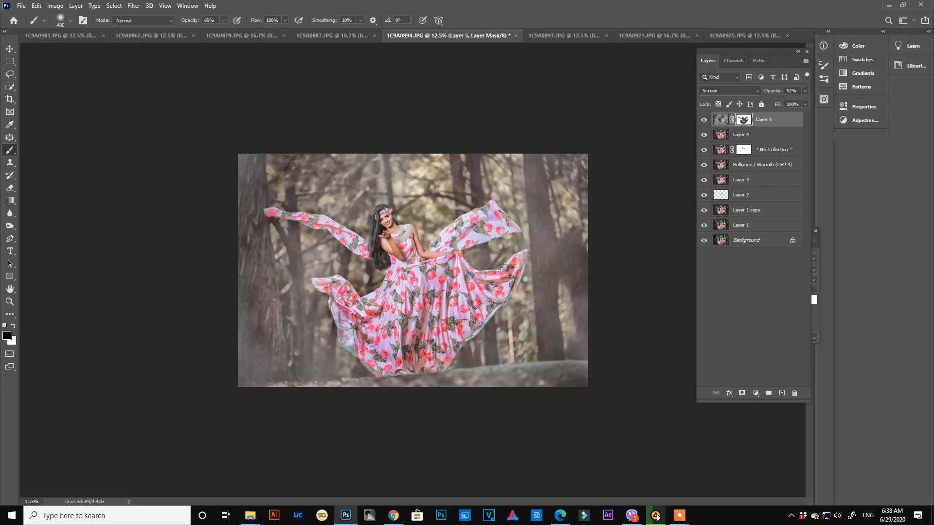
{"action": "mouse_move", "coordinate": [508, 270]}
{"action": "left_mouse_down"}
{"action": "mouse_move", "coordinate": [517, 261]}
{"action": "mouse_move", "coordinate": [472, 270]}
{"action": "left_mouse_up"}
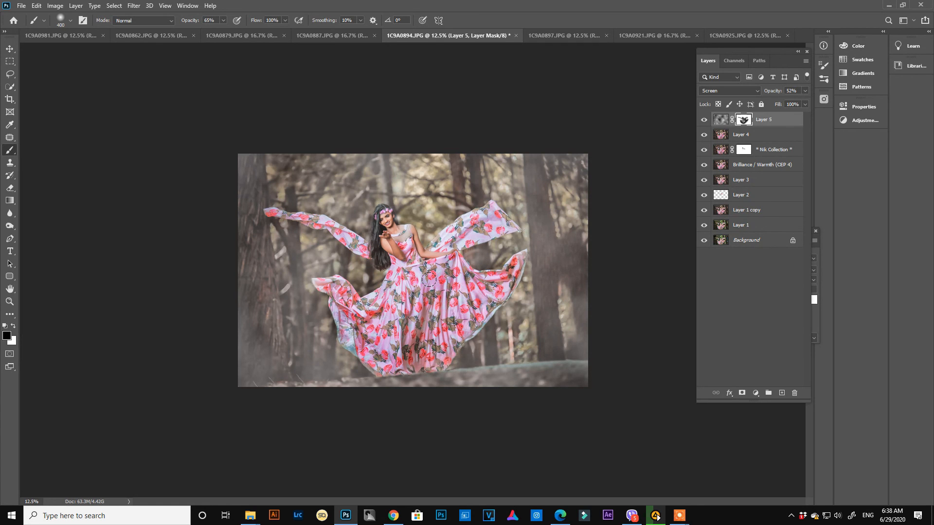
{"action": "scroll", "coordinate": [428, 279], "scroll_direction": "up", "scroll_amount": 2}
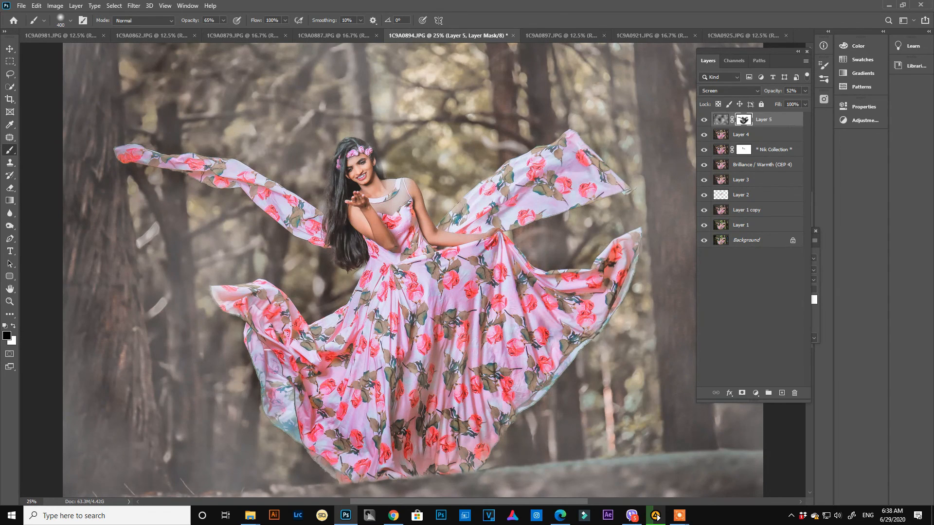
- Swap the foreground and background colours, and stamp all visible layers into a new merged layer on top of the stack
{"action": "key", "text": "x"}
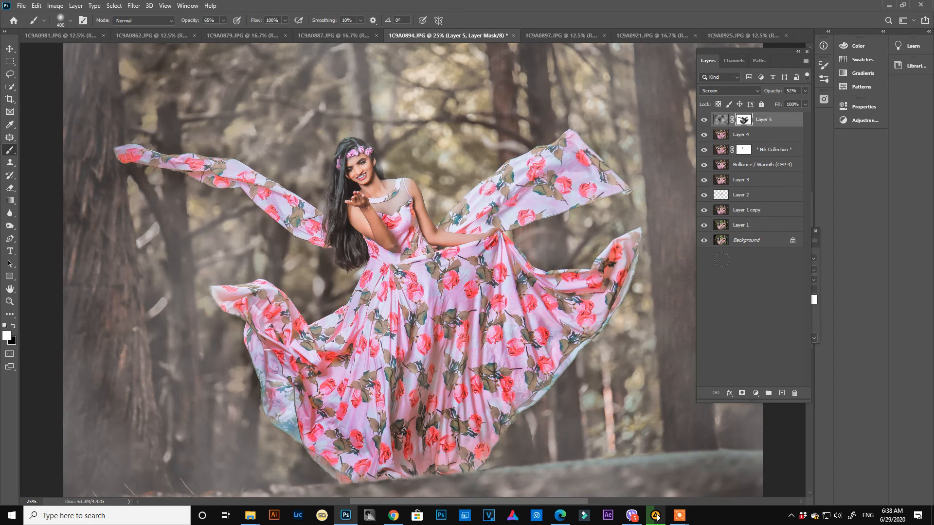
{"action": "key", "text": "ctrl+alt+shift+e"}
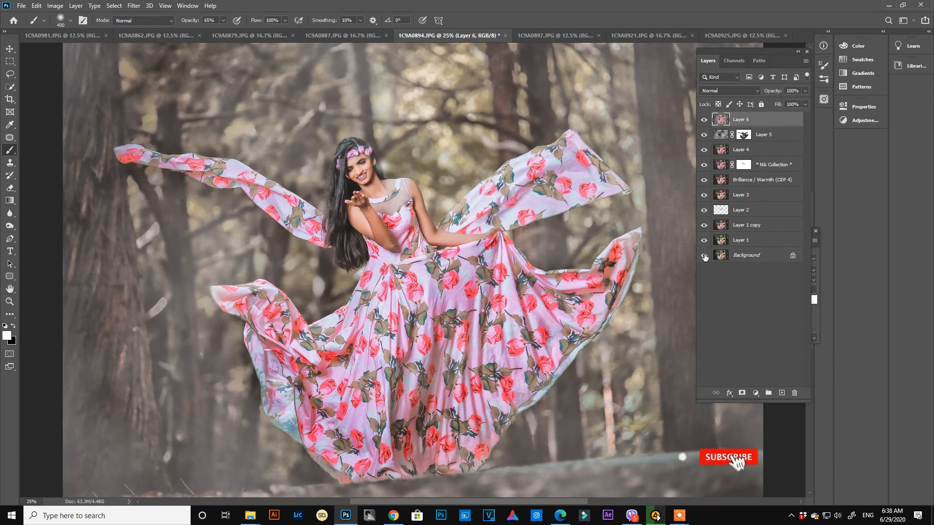
- Compare the retouched portrait with the original by repeatedly hiding and restoring every layer except the Background
{"action": "left_click", "coordinate": [704, 257], "text": "alt"}
{"action": "left_click", "coordinate": [704, 257], "text": "alt"}
{"action": "left_click", "coordinate": [704, 257], "text": "alt"}
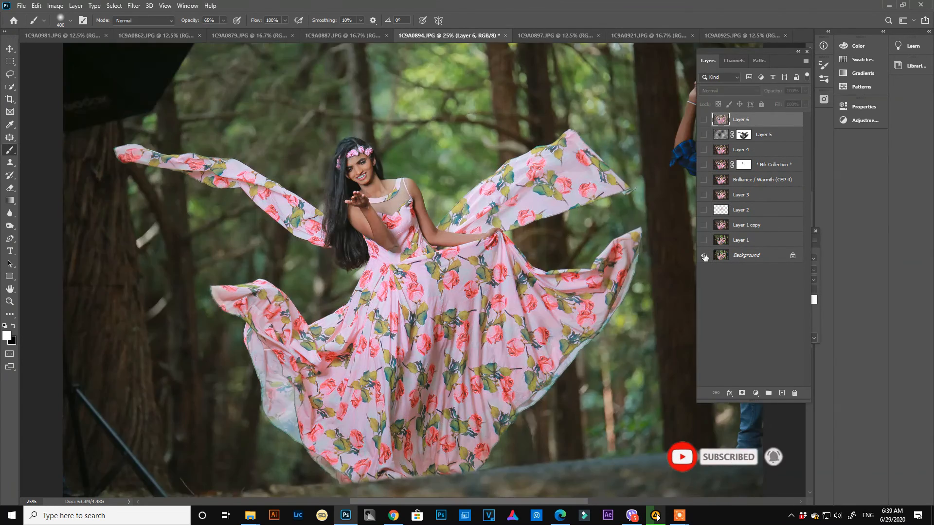
{"action": "left_click", "coordinate": [704, 257], "text": "alt"}
{"action": "left_click", "coordinate": [704, 257], "text": "alt"}
{"action": "left_click", "coordinate": [705, 256], "text": "alt"}
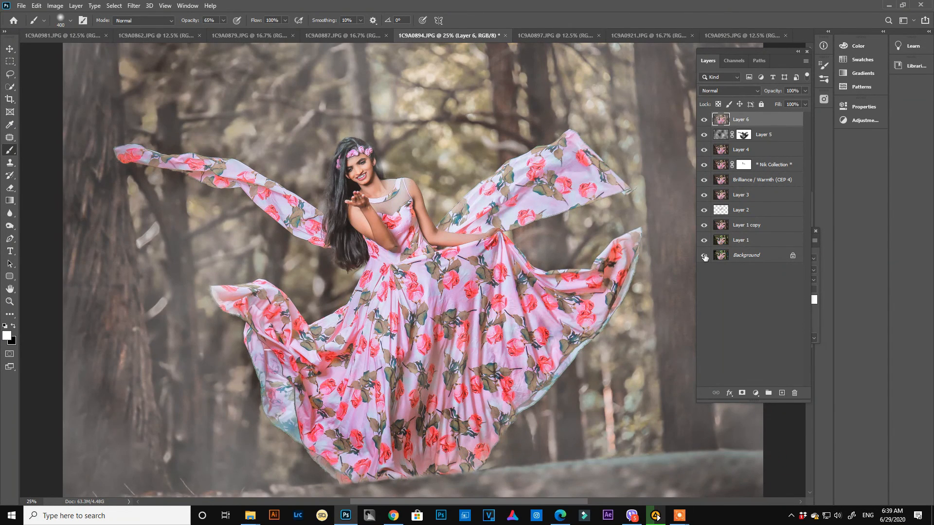